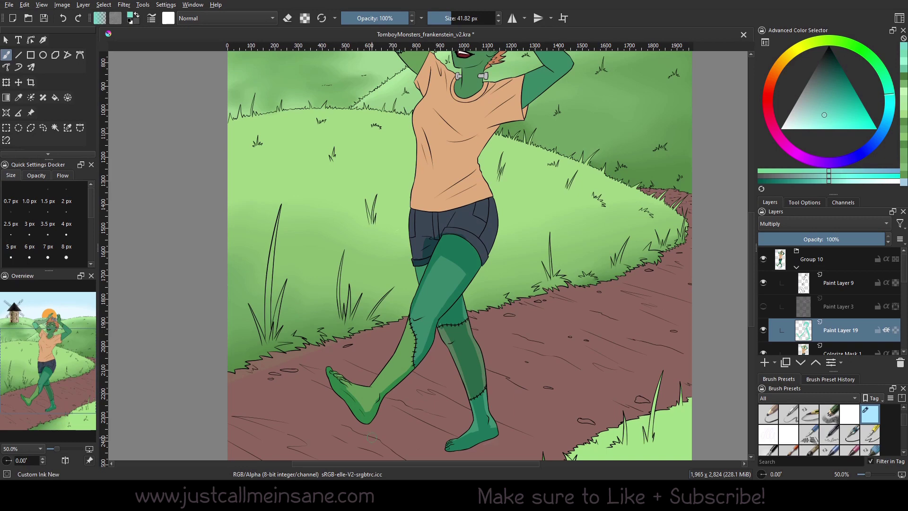
Step: Erase the green skin shadow that spills over the shorts
left_click_drag(577, 261, 528, 258)
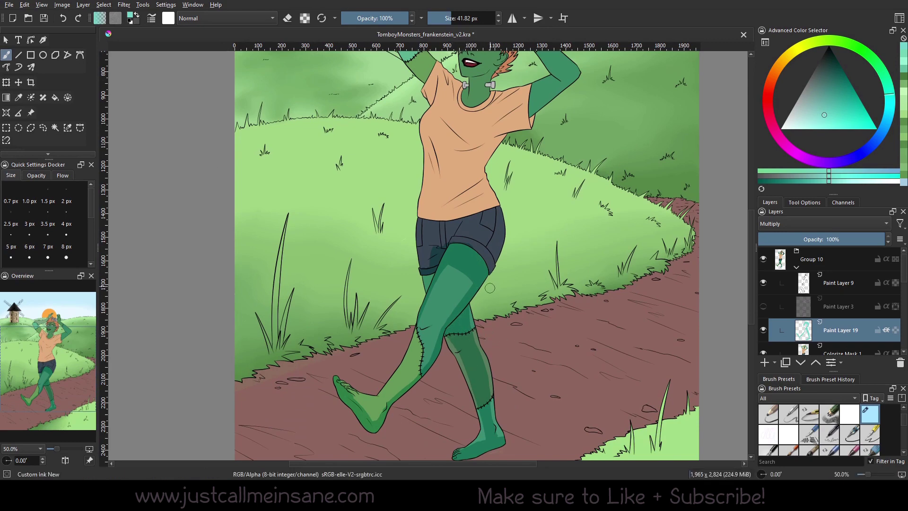
left_click_drag(490, 288, 481, 340)
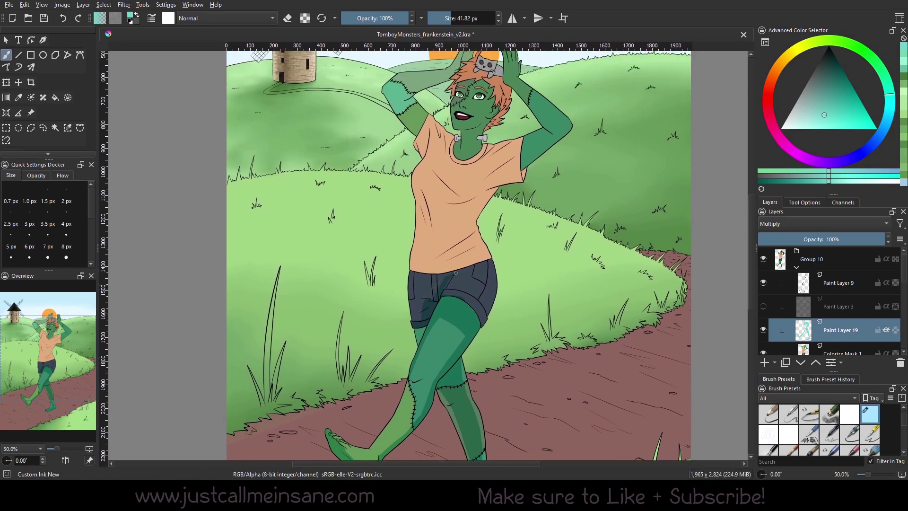
left_click_drag(433, 282, 431, 299)
key("e")
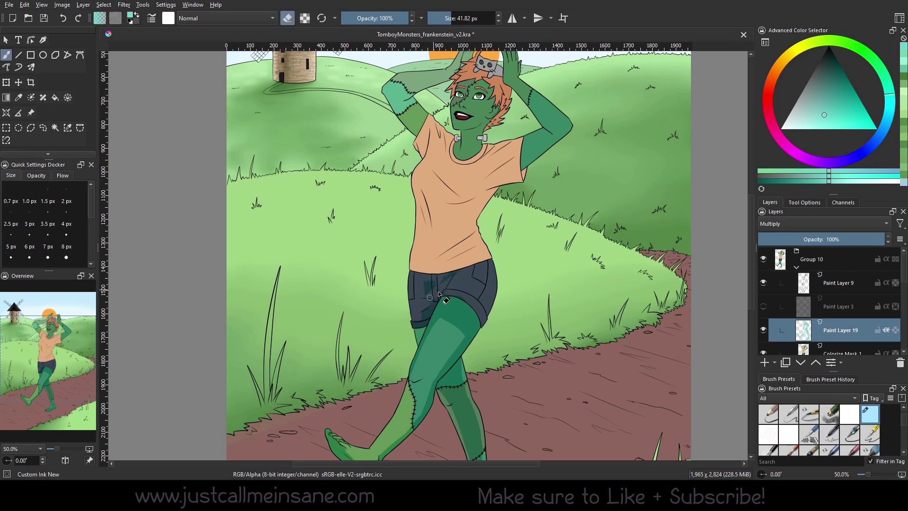
left_click_drag(431, 298, 428, 284)
left_click_drag(59, 448, 61, 447)
left_click_drag(343, 344, 357, 312)
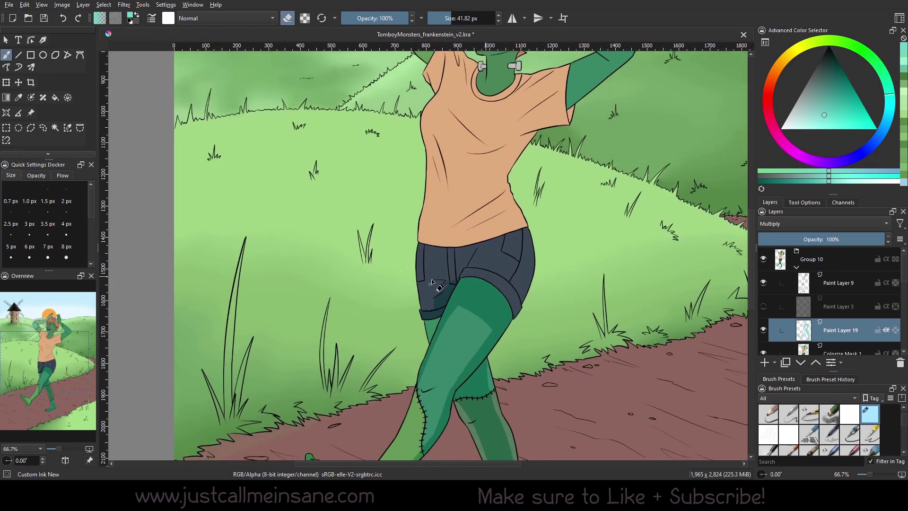
mouse_move(432, 284)
left_mouse_down()
mouse_move(438, 302)
mouse_move(459, 278)
mouse_move(442, 307)
left_mouse_up()
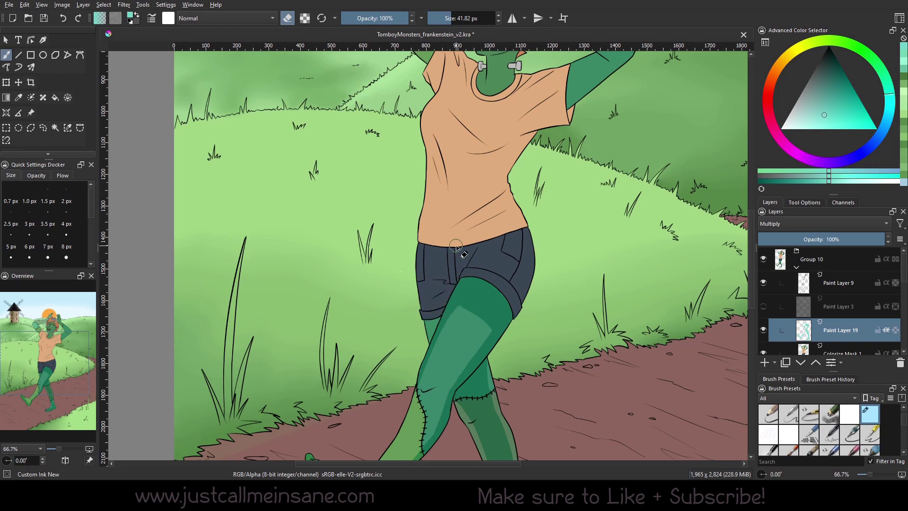
Step: Refine the hard-edged shadow on the front thigh, alternating between painting and erasing with the ink brush
key("e")
key("e")
key("e")
mouse_move(486, 331)
left_mouse_down()
mouse_move(455, 304)
mouse_move(488, 329)
mouse_move(451, 311)
mouse_move(494, 354)
mouse_move(456, 295)
mouse_move(467, 309)
mouse_move(455, 297)
mouse_move(458, 315)
mouse_move(490, 340)
left_mouse_up()
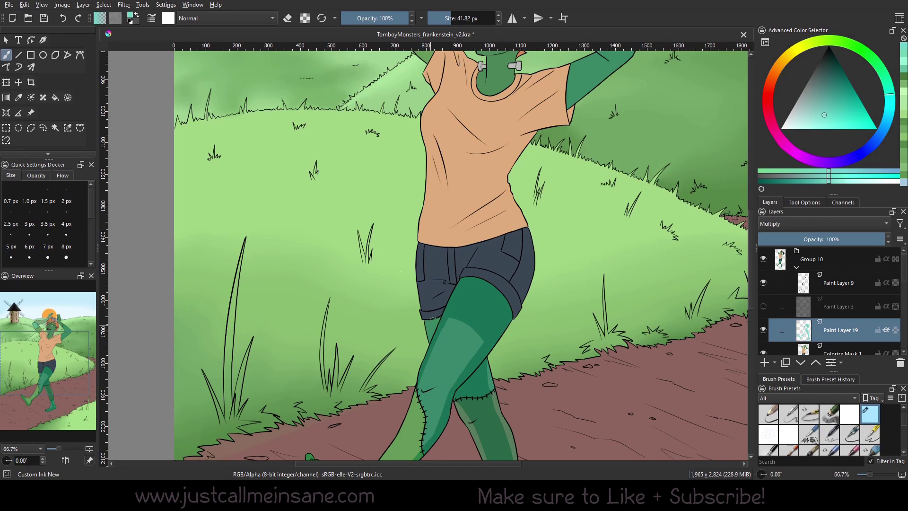
key("e")
key("e")
left_click_drag(427, 325, 435, 321)
key("e")
key("e")
Step: Soften the shadow edges on the front thigh, the raised foot and the back leg with the Blender Blur brush
right_click(468, 330)
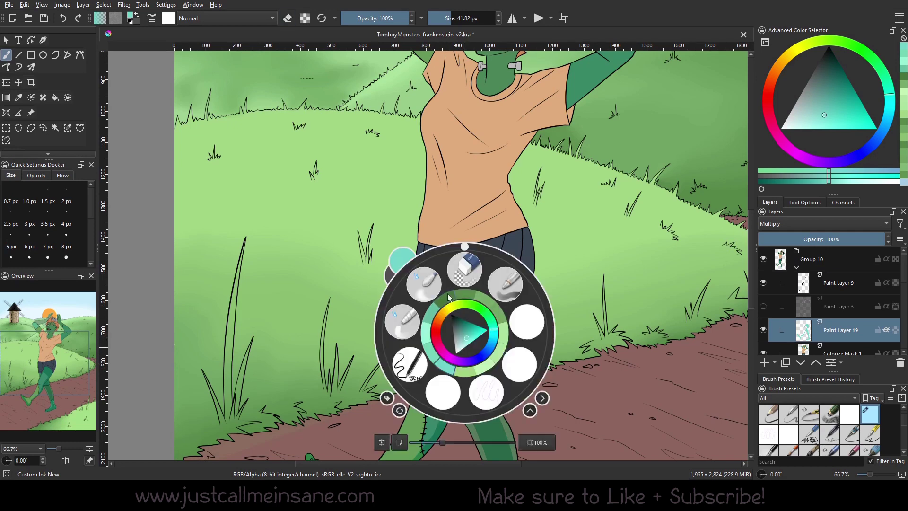
left_click(429, 286)
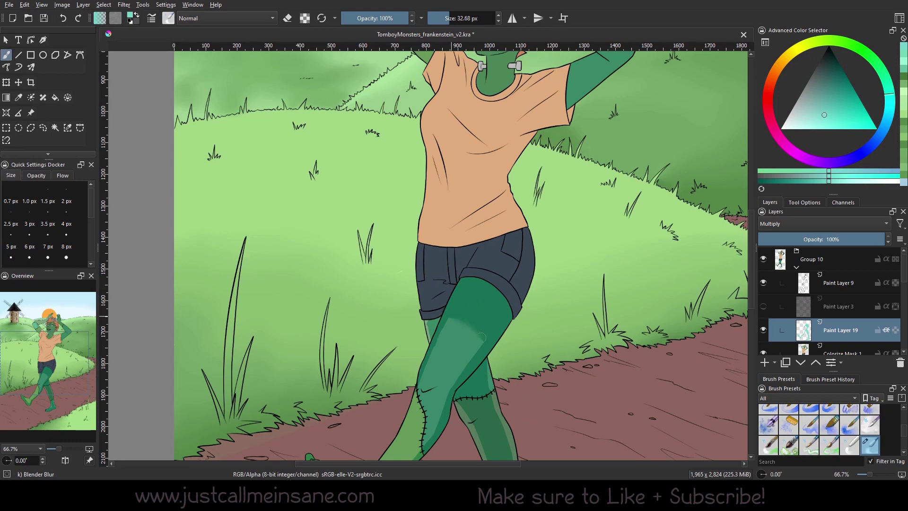
left_click_drag(452, 317, 470, 326)
left_click_drag(497, 343, 496, 257)
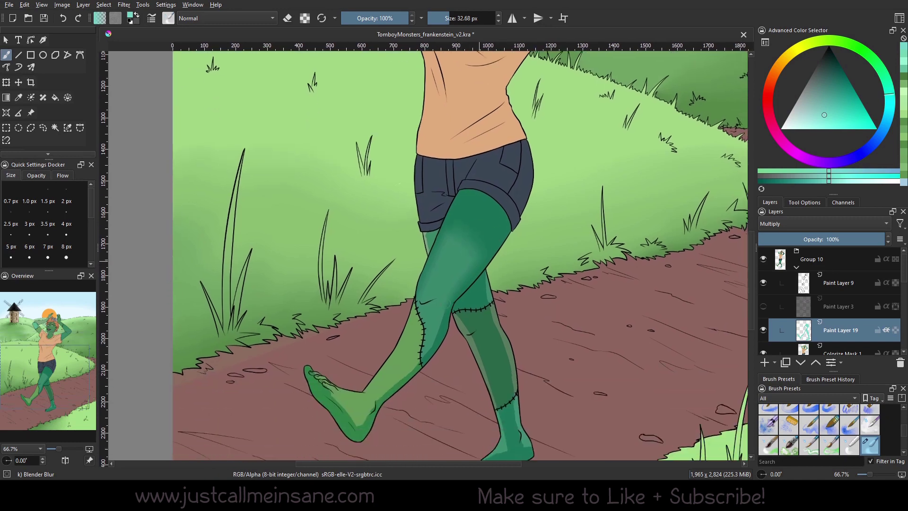
left_click_drag(402, 374, 385, 391)
left_click_drag(459, 265, 468, 260)
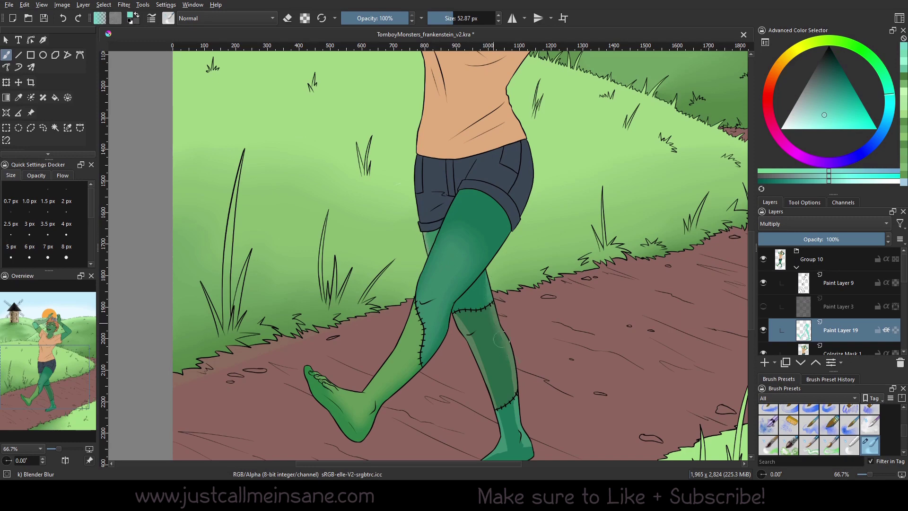
mouse_move(501, 339)
left_mouse_down()
mouse_move(500, 383)
mouse_move(481, 237)
left_mouse_up()
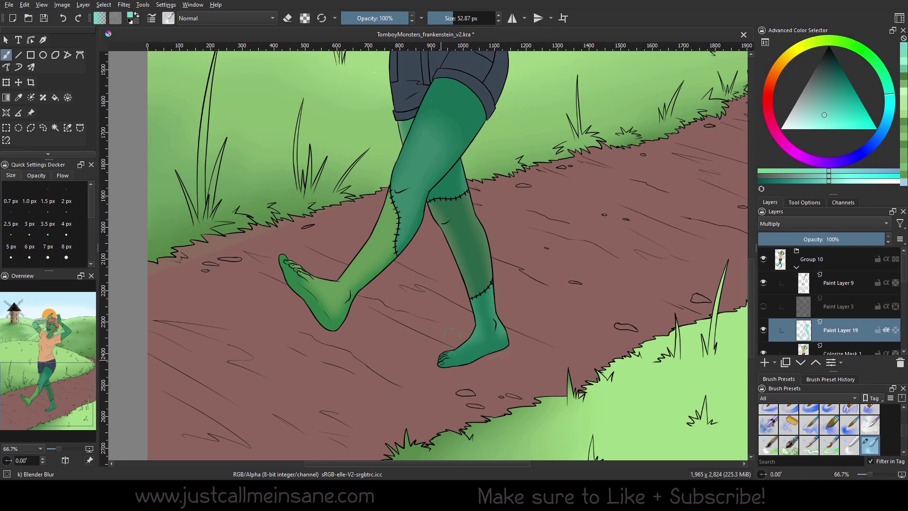
Step: Paint a second, darker teal shadow around the front thigh's edges and down its underside with the Custom Ink New brush
left_click_drag(465, 167, 474, 278)
right_click(494, 309)
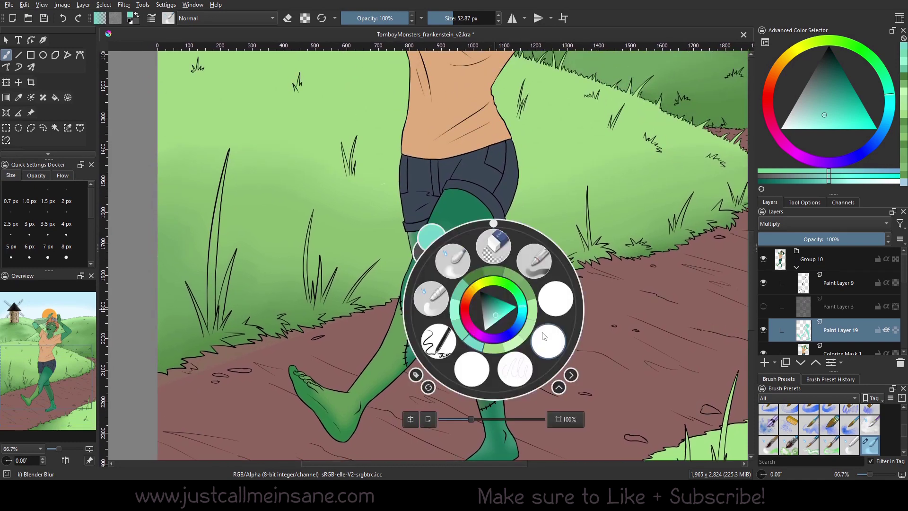
left_click(544, 336)
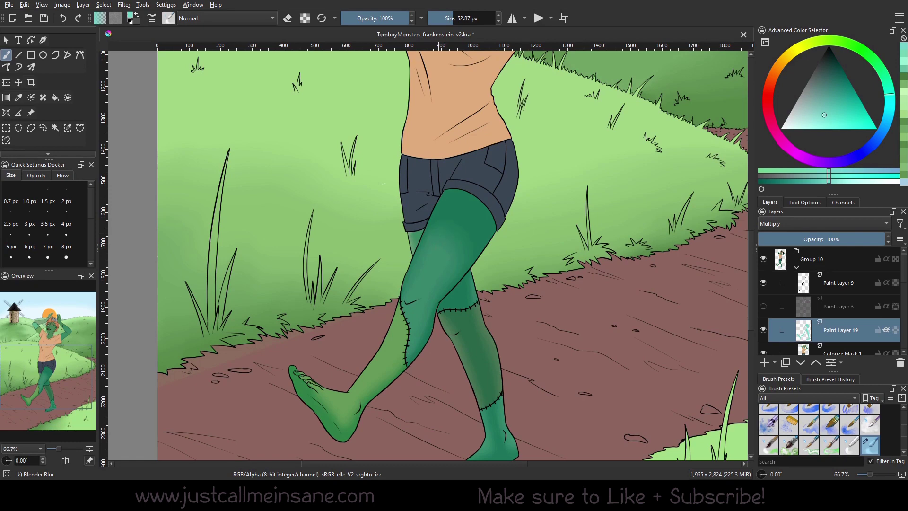
left_click_drag(526, 220, 545, 216)
right_click(551, 254)
left_click(615, 245)
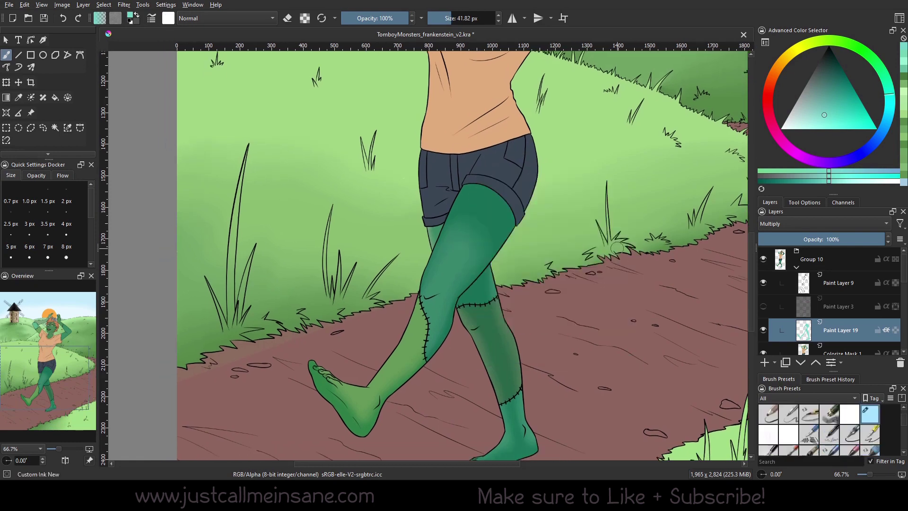
scroll(616, 247, "up", 2)
scroll(576, 156, "down", 3)
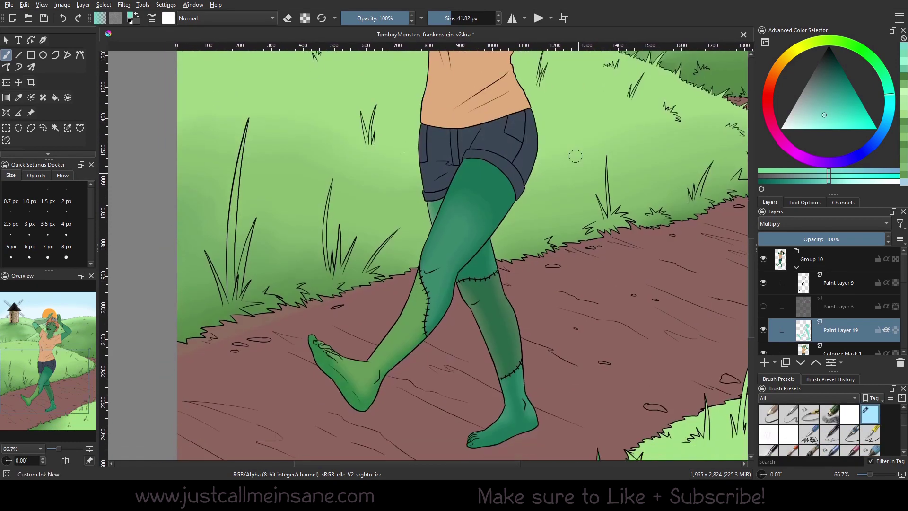
left_click_drag(828, 112, 830, 104)
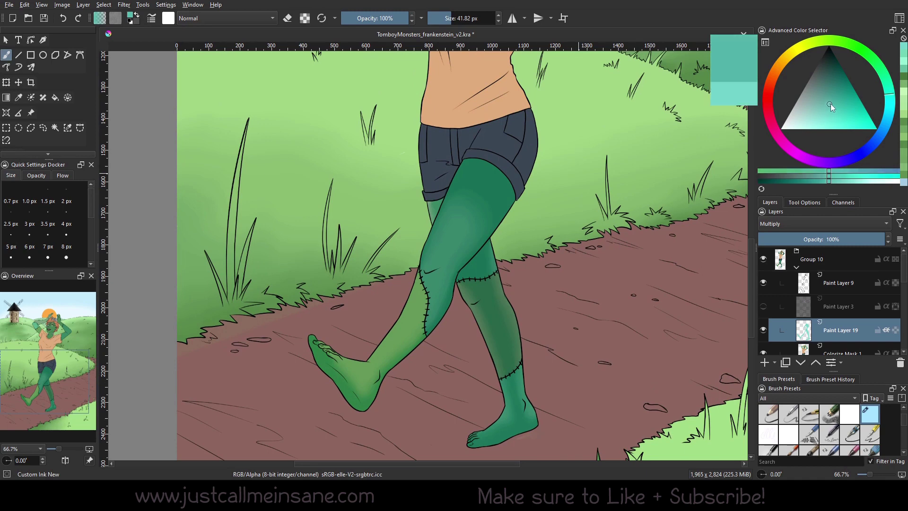
mouse_move(489, 180)
left_mouse_down()
mouse_move(502, 189)
mouse_move(489, 171)
mouse_move(507, 185)
mouse_move(494, 169)
mouse_move(446, 197)
mouse_move(471, 166)
mouse_move(496, 175)
mouse_move(470, 173)
left_mouse_up()
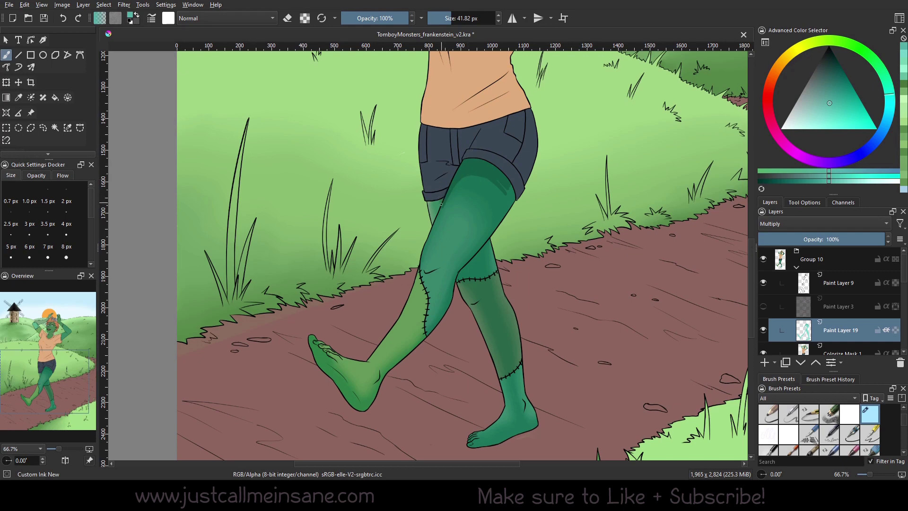
mouse_move(440, 213)
left_mouse_down()
mouse_move(465, 180)
mouse_move(503, 183)
mouse_move(481, 165)
mouse_move(513, 193)
mouse_move(506, 189)
mouse_move(510, 199)
mouse_move(503, 186)
mouse_move(504, 218)
mouse_move(510, 207)
mouse_move(470, 256)
mouse_move(516, 176)
mouse_move(511, 170)
mouse_move(505, 204)
mouse_move(507, 197)
mouse_move(456, 272)
left_mouse_up()
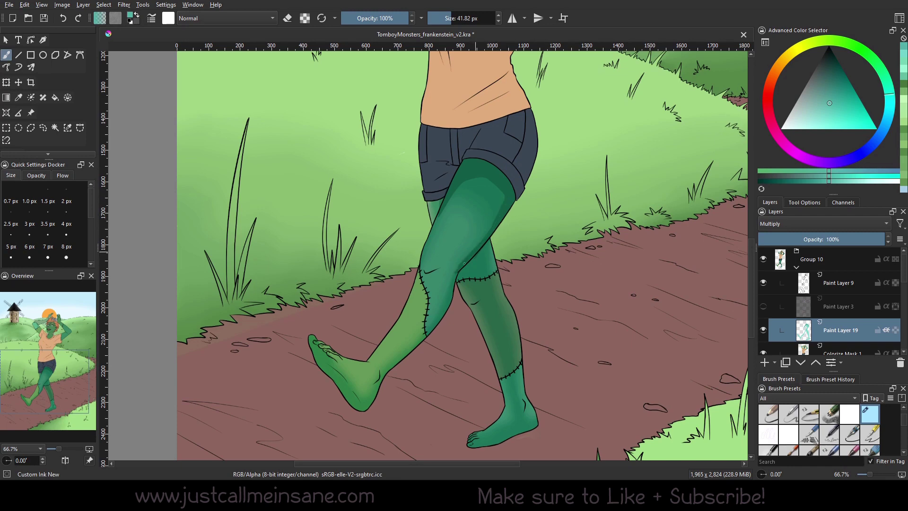
mouse_move(491, 225)
left_mouse_down()
mouse_move(453, 282)
mouse_move(440, 324)
left_mouse_up()
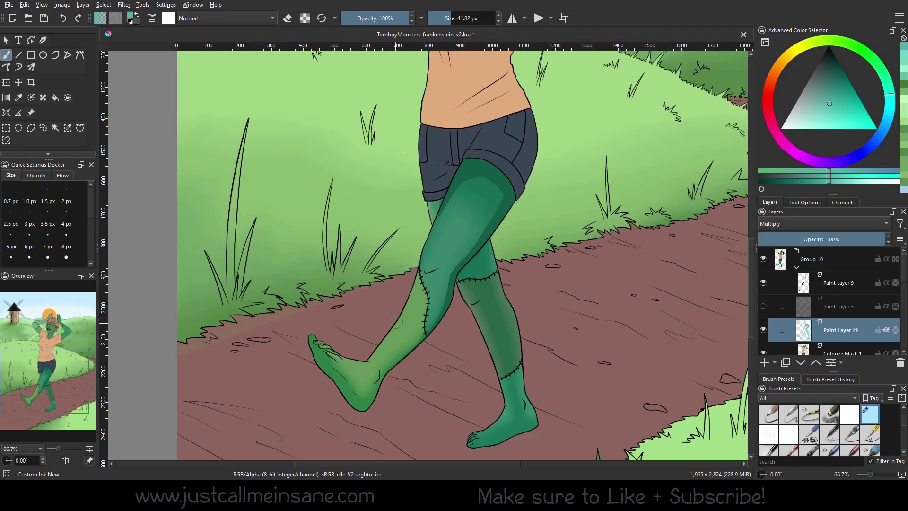
Step: Paint the darker teal shadow along the sole and heel of the raised foot and the underside of its calf
left_click_drag(316, 355, 363, 408)
mouse_move(326, 373)
left_mouse_down()
mouse_move(315, 348)
mouse_move(366, 414)
mouse_move(325, 360)
mouse_move(353, 397)
mouse_move(330, 363)
mouse_move(354, 390)
mouse_move(337, 372)
left_mouse_up()
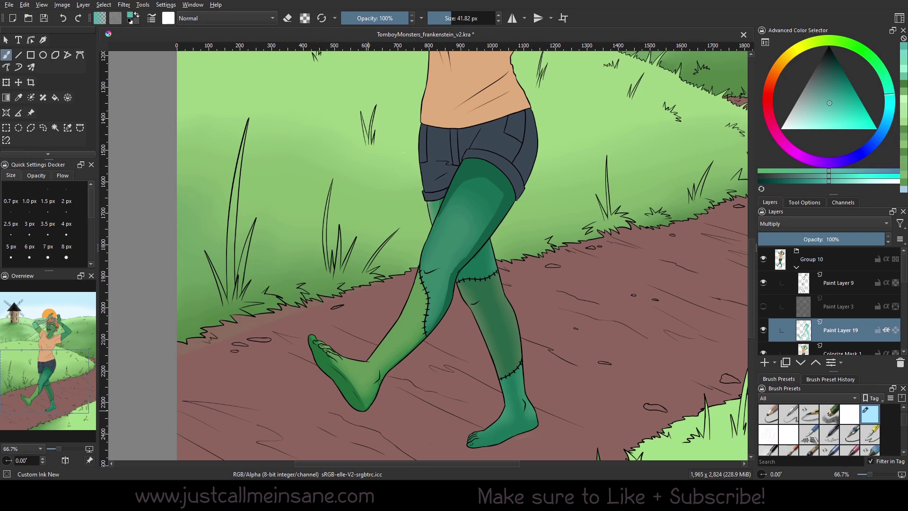
mouse_move(367, 411)
left_mouse_down()
mouse_move(381, 384)
mouse_move(373, 404)
left_mouse_up()
left_click_drag(394, 366, 436, 324)
Step: Blend the darker shadows on the raised foot, calf and front thigh with the Blender Blur brush
right_click(432, 332)
left_click(406, 286)
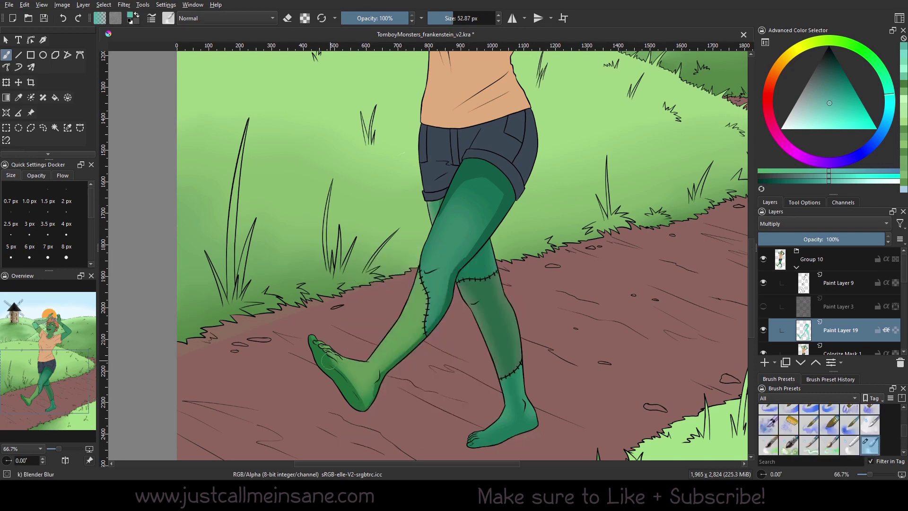
left_click_drag(330, 361, 360, 404)
left_click_drag(361, 403, 354, 386)
left_click_drag(392, 345, 388, 347)
mouse_move(493, 212)
left_mouse_down()
mouse_move(502, 193)
mouse_move(488, 179)
mouse_move(433, 223)
left_mouse_up()
mouse_move(485, 181)
left_mouse_down()
mouse_move(456, 199)
mouse_move(492, 188)
left_mouse_up()
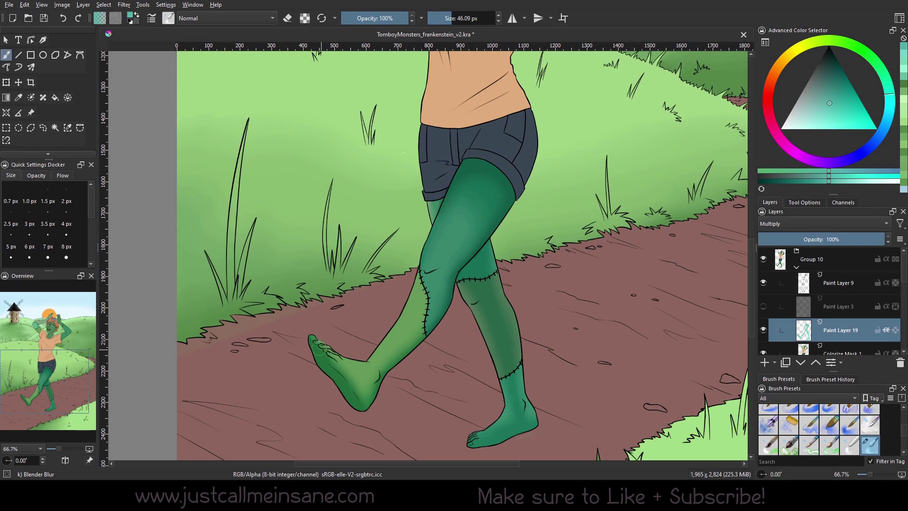
Step: Add a dark shadow around the front knee and stitches with the Custom Ink New brush and soften it with Blender Blur
right_click(493, 294)
left_click(547, 325)
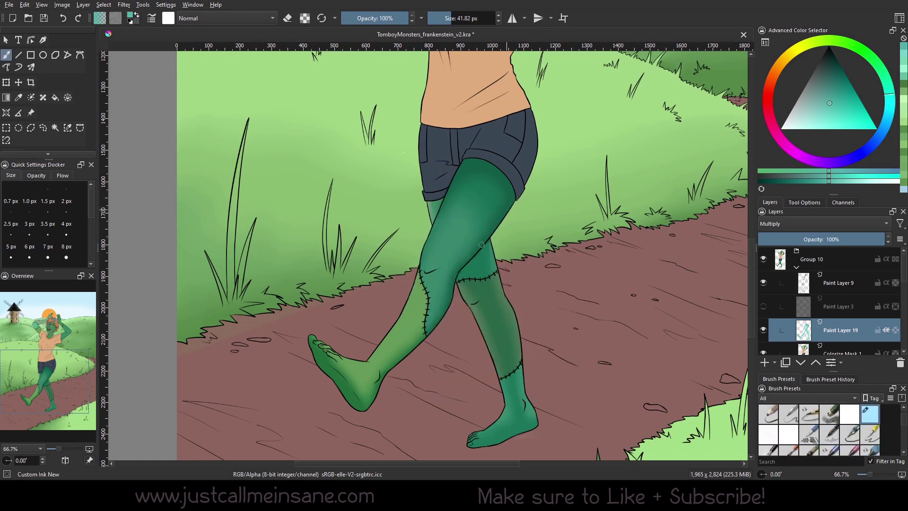
mouse_move(456, 268)
left_mouse_down()
mouse_move(449, 286)
mouse_move(426, 278)
mouse_move(443, 268)
left_mouse_up()
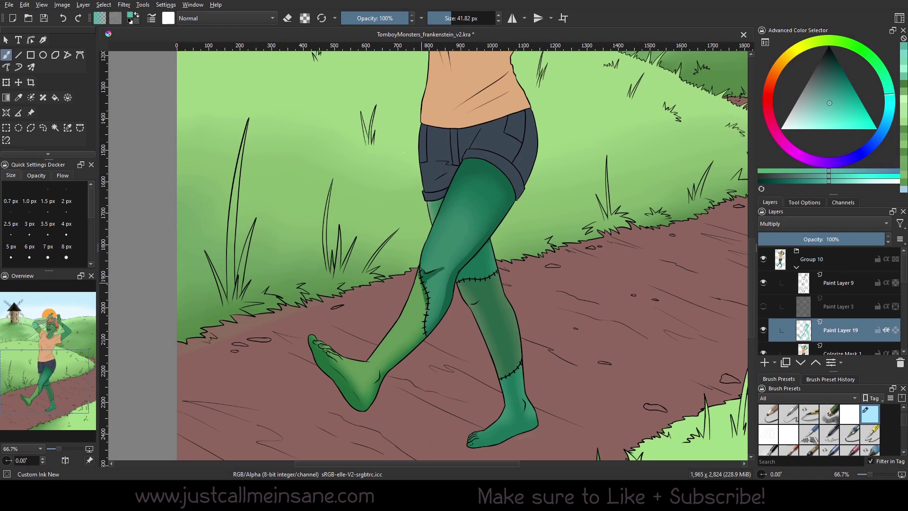
right_click(454, 307)
left_click(415, 258)
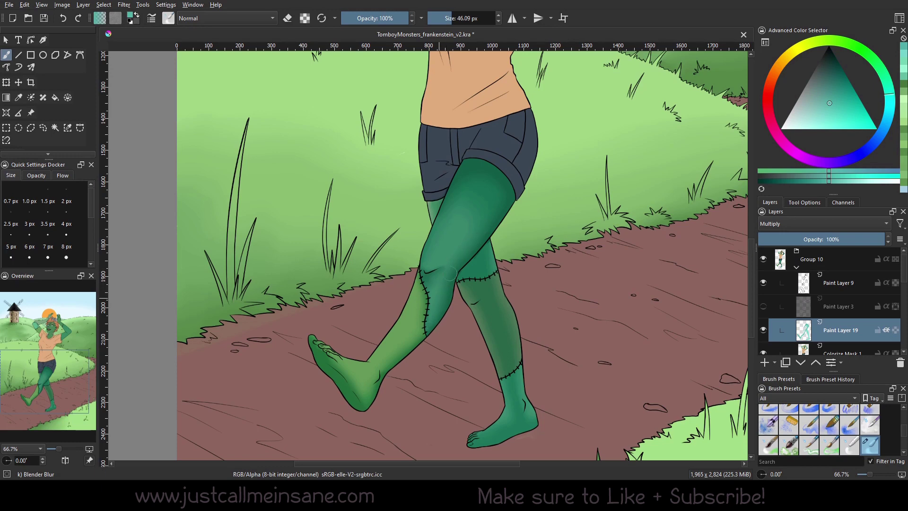
Step: Paint the darker teal shadow on the back leg, from the thigh through the shin to the foot, with Custom Ink New
right_click(476, 235)
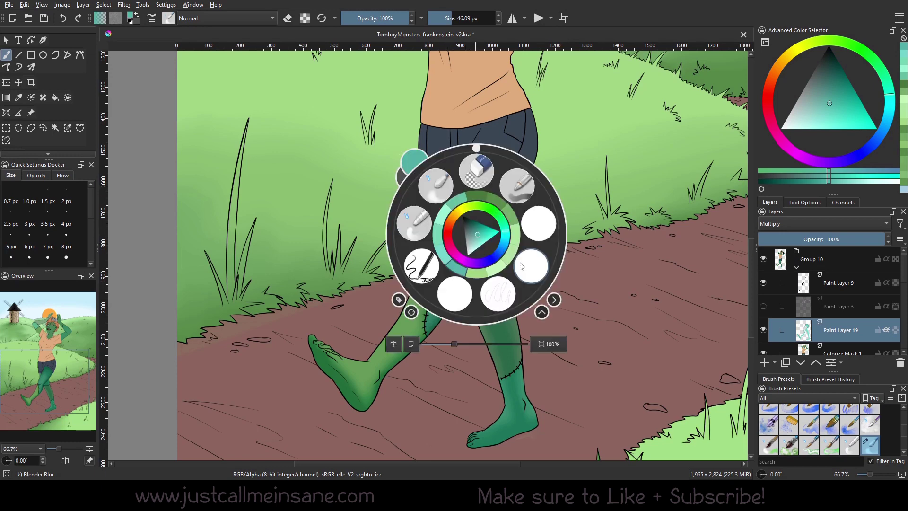
left_click(524, 266)
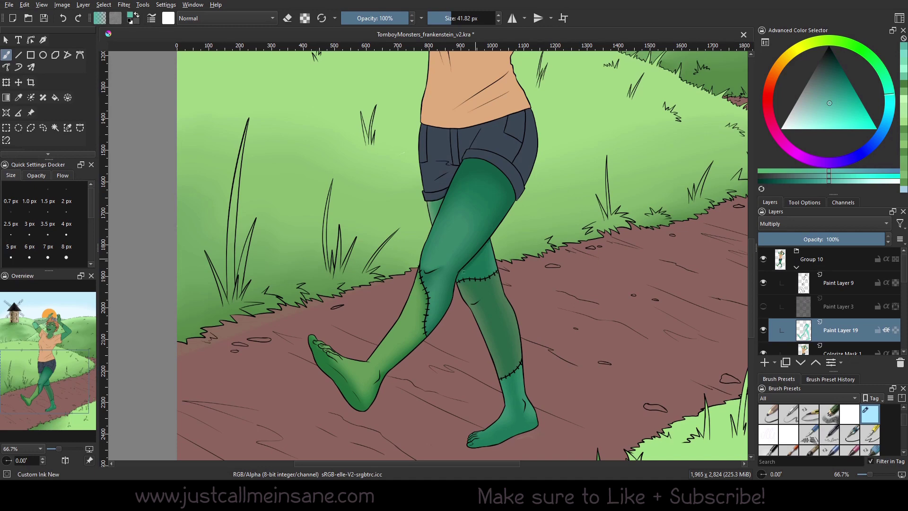
mouse_move(466, 275)
left_mouse_down()
mouse_move(478, 301)
mouse_move(473, 262)
mouse_move(484, 247)
mouse_move(475, 262)
mouse_move(496, 330)
left_mouse_up()
mouse_move(483, 246)
left_mouse_down()
mouse_move(485, 296)
mouse_move(504, 352)
left_mouse_up()
left_click_drag(486, 260, 502, 333)
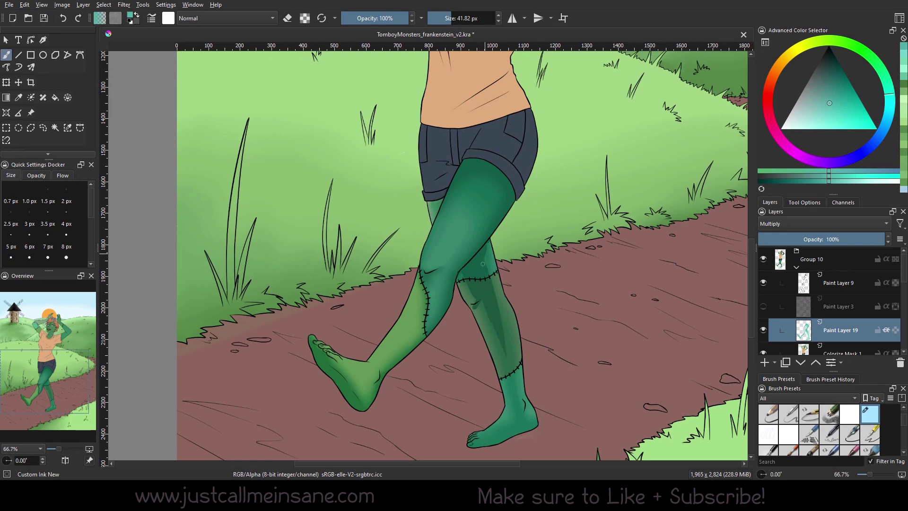
mouse_move(469, 280)
left_mouse_down()
mouse_move(504, 361)
mouse_move(498, 320)
mouse_move(514, 393)
left_mouse_up()
left_click_drag(498, 321, 517, 399)
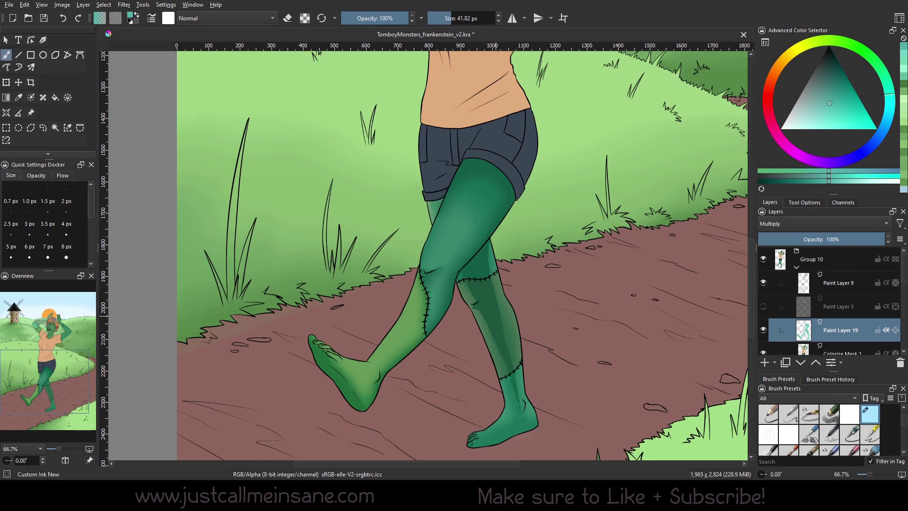
mouse_move(508, 353)
left_mouse_down()
mouse_move(523, 408)
mouse_move(517, 429)
mouse_move(537, 424)
mouse_move(483, 441)
left_mouse_up()
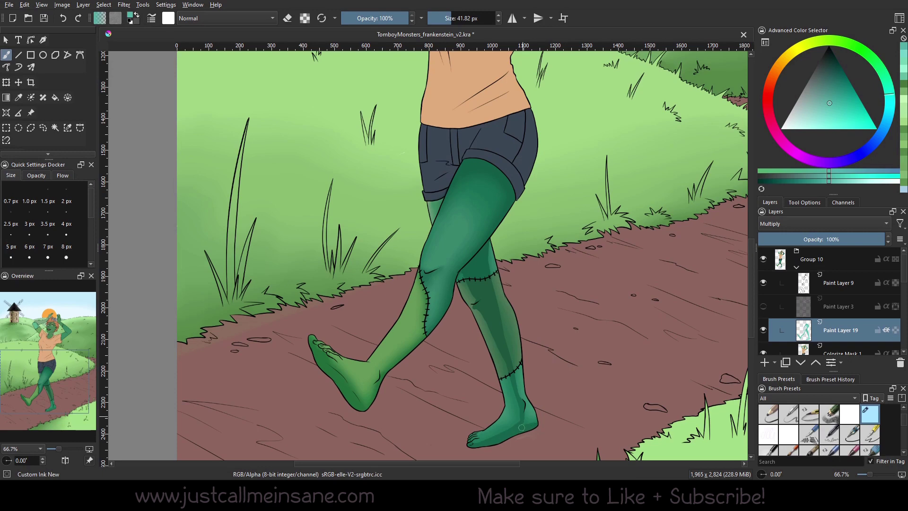
Step: Smooth the darker shadow on the back leg and its foot with the Blender Blur brush
right_click(527, 404)
left_click(473, 279)
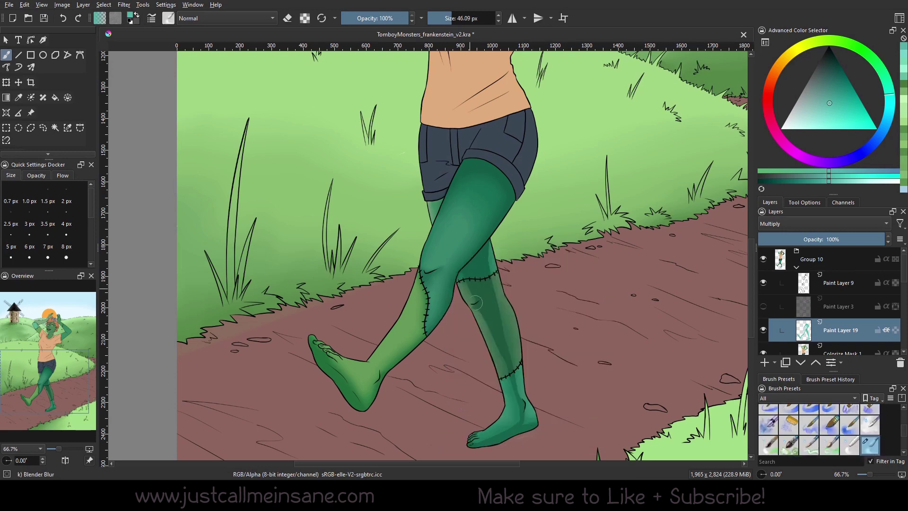
mouse_move(488, 328)
left_mouse_down()
mouse_move(511, 386)
mouse_move(488, 281)
mouse_move(491, 244)
mouse_move(463, 276)
mouse_move(497, 329)
mouse_move(494, 341)
mouse_move(485, 311)
mouse_move(499, 323)
mouse_move(516, 374)
mouse_move(488, 284)
mouse_move(502, 311)
mouse_move(499, 255)
mouse_move(473, 274)
mouse_move(476, 248)
left_mouse_up()
left_click_drag(521, 423, 489, 443)
Step: Touch up the shading on the legs, alternating between the Custom Ink New and Blender Blur brushes
left_click_drag(446, 272, 442, 306)
right_click(456, 223)
left_click(515, 257)
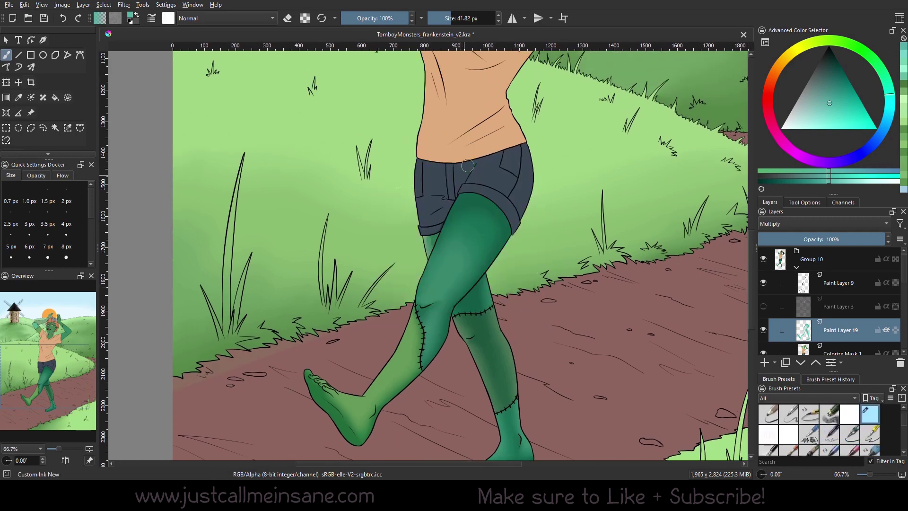
right_click(472, 231)
left_click(468, 166)
right_click(434, 208)
left_click(395, 154)
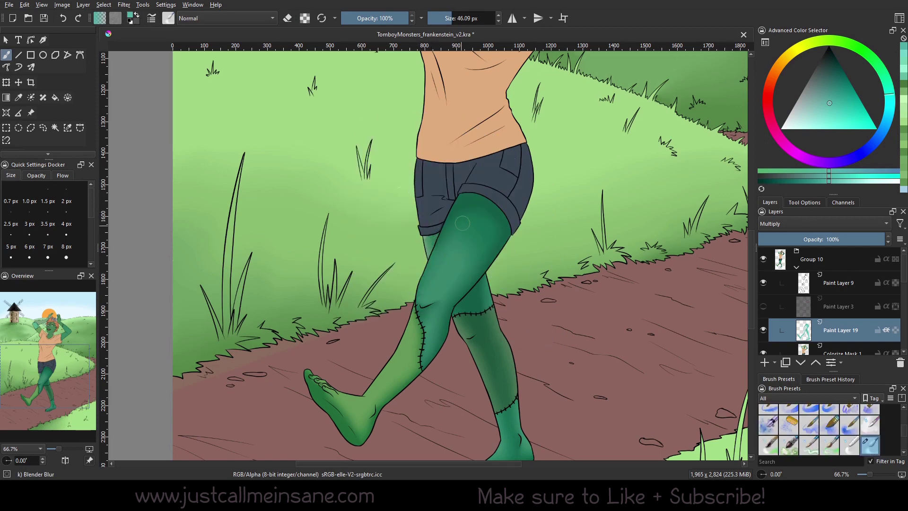
mouse_move(494, 306)
left_mouse_down()
mouse_move(468, 241)
mouse_move(429, 235)
left_mouse_up()
Step: Touch up the shadow on the front thigh below the shorts with Custom Ink New and soften it with Blender Blur
right_click(453, 263)
left_click(480, 199)
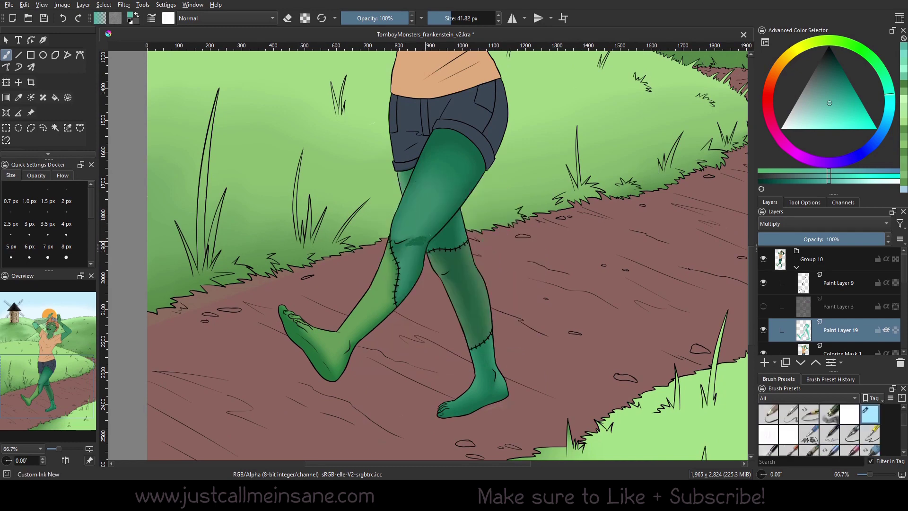
right_click(448, 215)
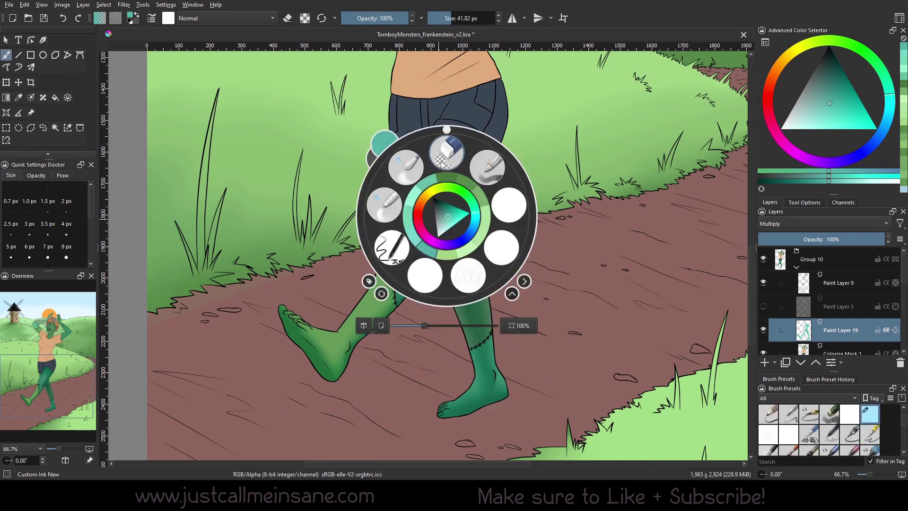
left_click(422, 239)
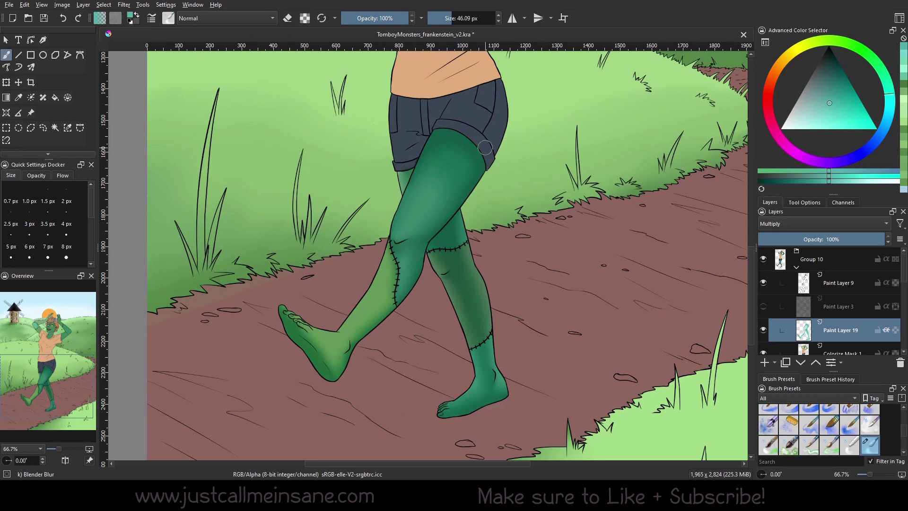
left_click_drag(533, 181, 502, 282)
left_click_drag(503, 361, 509, 284)
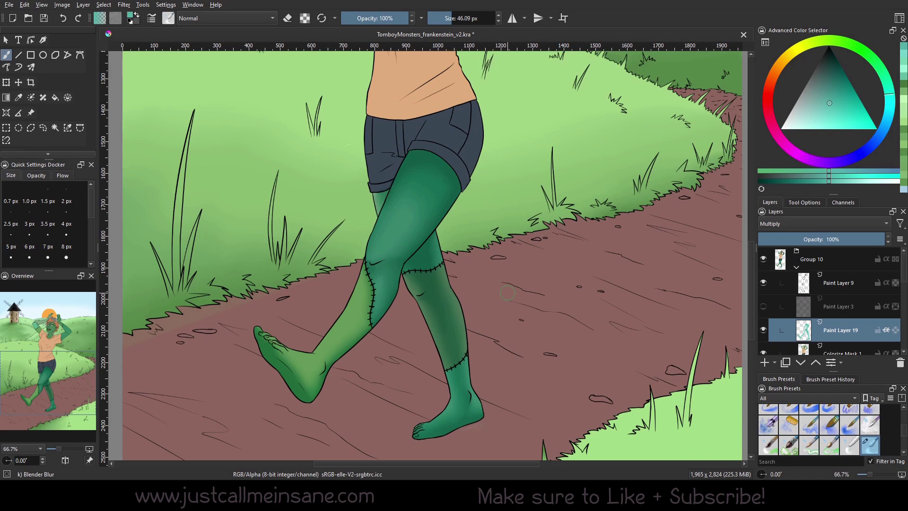
Step: Paint a dark shadow with Custom Ink New on the upper arm on the picture's right, between the sleeve and the elbow
left_click_drag(522, 243, 523, 241)
left_click_drag(534, 140, 501, 360)
left_click_drag(533, 242, 511, 363)
right_click(526, 310)
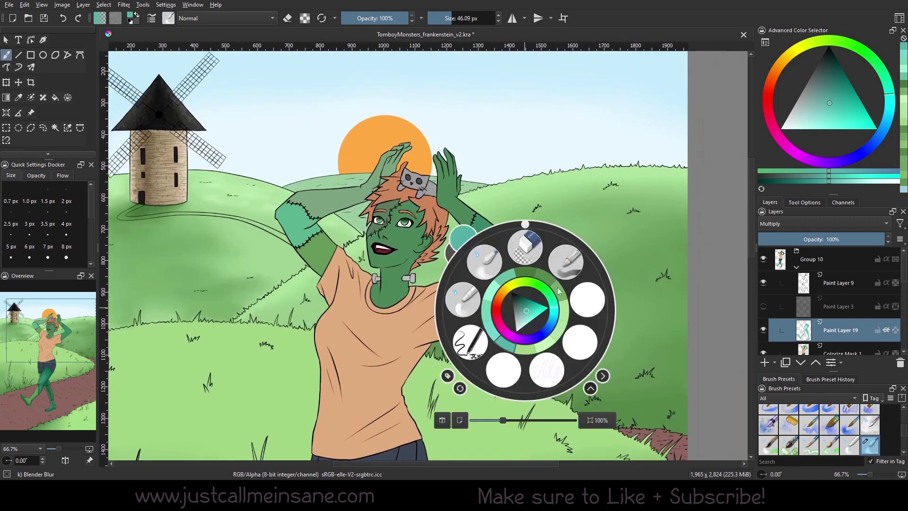
left_click(580, 342)
mouse_move(459, 284)
left_mouse_down()
mouse_move(463, 312)
mouse_move(494, 274)
mouse_move(471, 286)
mouse_move(477, 281)
left_mouse_up()
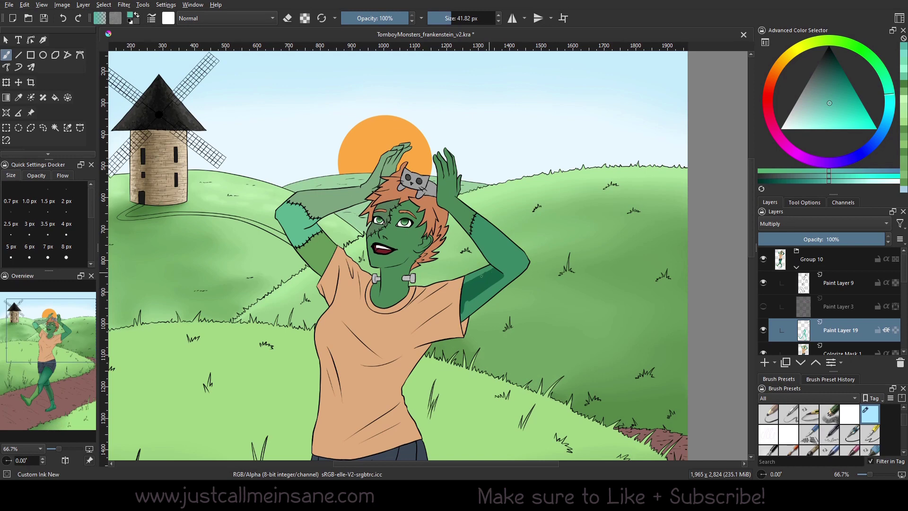
mouse_move(459, 315)
left_mouse_down()
mouse_move(498, 279)
mouse_move(461, 312)
left_mouse_up()
Step: Paint the base shadows on the arm with the teal elbow patch, from the upper arm across the elbow and along the forearm
left_click_drag(292, 220, 326, 264)
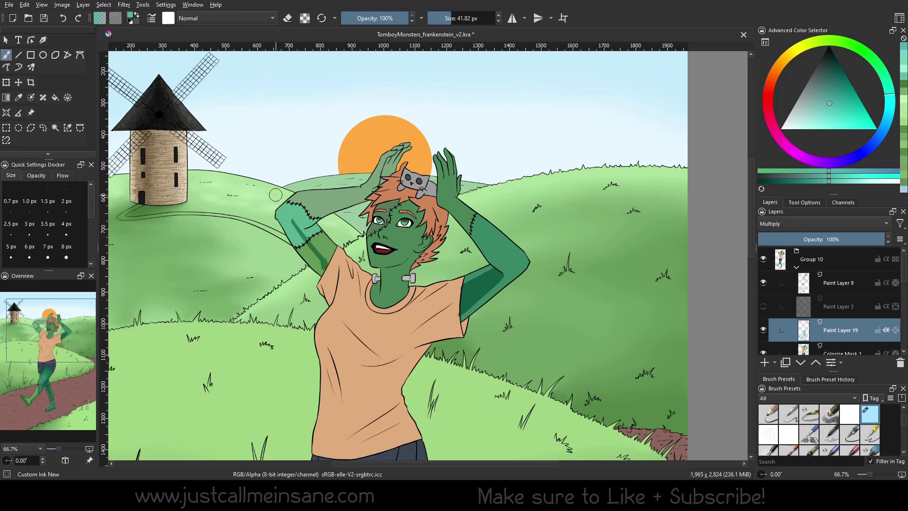
left_click_drag(291, 221, 324, 261)
mouse_move(305, 230)
left_mouse_down()
mouse_move(328, 257)
mouse_move(293, 216)
left_mouse_up()
left_click_drag(309, 247, 322, 265)
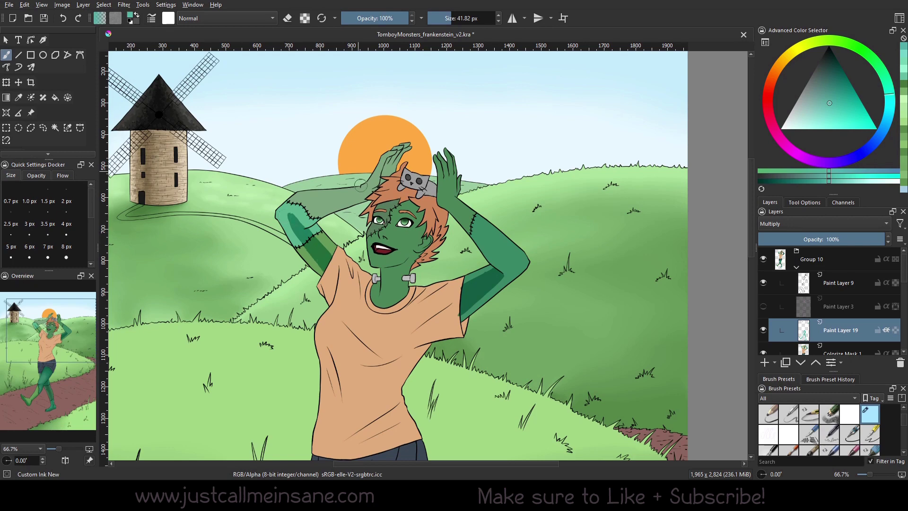
mouse_move(293, 214)
left_mouse_down()
mouse_move(321, 205)
mouse_move(293, 211)
mouse_move(380, 188)
left_mouse_up()
Step: Blend the new shadows on both arms with the Blender Blur brush
right_click(346, 221)
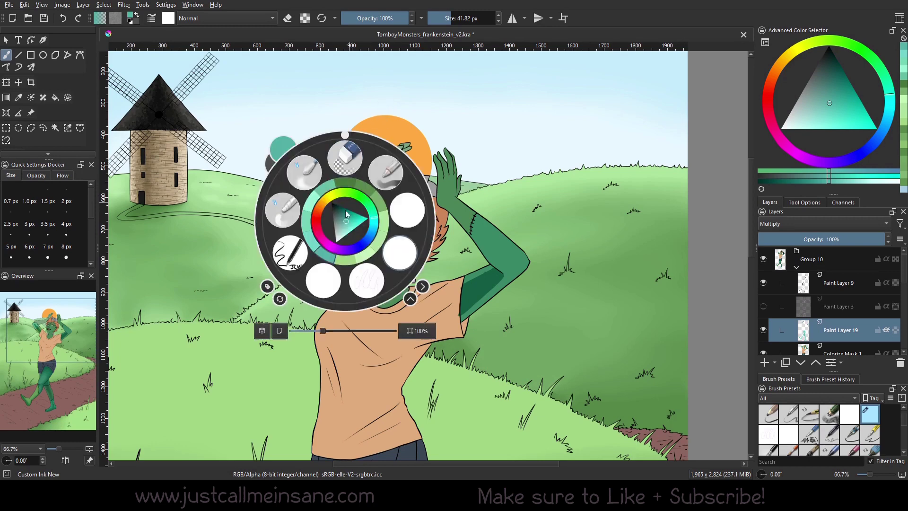
left_click(305, 173)
mouse_move(292, 208)
left_mouse_down()
mouse_move(335, 188)
mouse_move(373, 189)
left_mouse_up()
left_click_drag(356, 201, 314, 209)
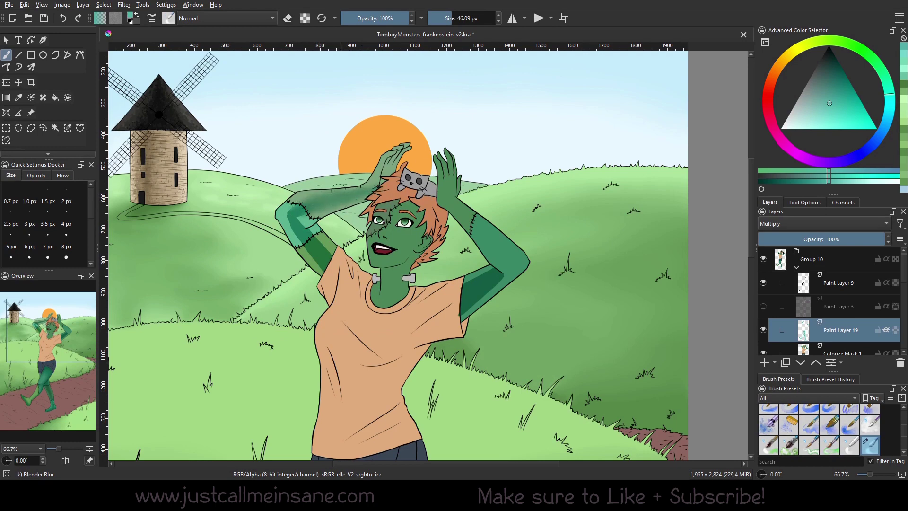
mouse_move(293, 199)
left_mouse_down()
mouse_move(284, 214)
mouse_move(294, 257)
mouse_move(315, 266)
mouse_move(317, 245)
mouse_move(333, 257)
mouse_move(283, 222)
mouse_move(336, 259)
mouse_move(314, 251)
left_mouse_up()
mouse_move(464, 272)
left_mouse_down()
mouse_move(480, 283)
mouse_move(464, 290)
mouse_move(495, 283)
mouse_move(459, 312)
left_mouse_up()
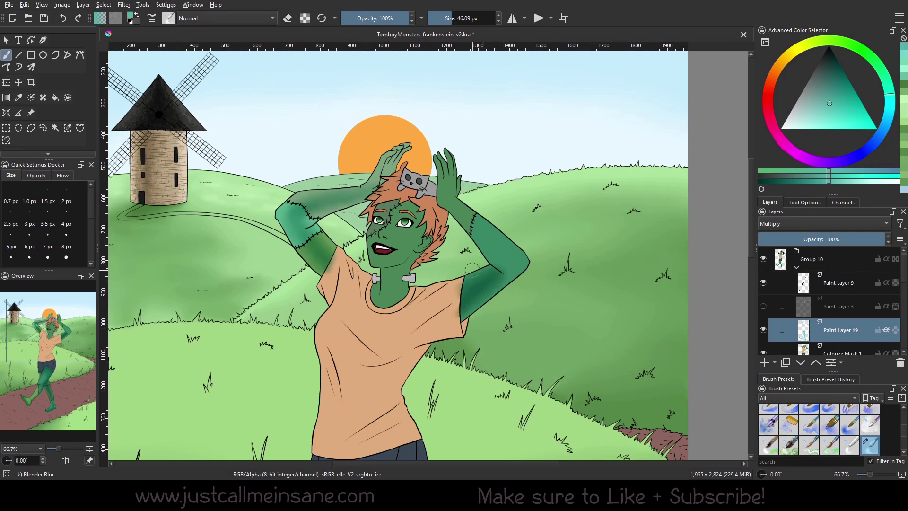
Step: Erase the arm shading that spills onto the shirt sleeves with the Eraser Circle brush
right_click(433, 333)
left_click(435, 283)
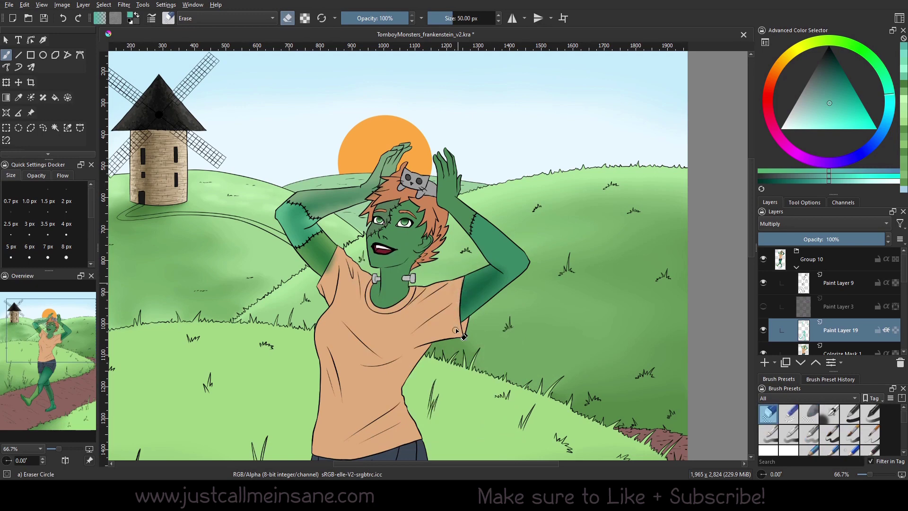
left_click_drag(340, 255, 329, 268)
Step: Paint a darker shadow with Custom Ink New along the right-hand arm, from the forearm stitches through the elbow to the sleeve
right_click(537, 298)
left_click(584, 320)
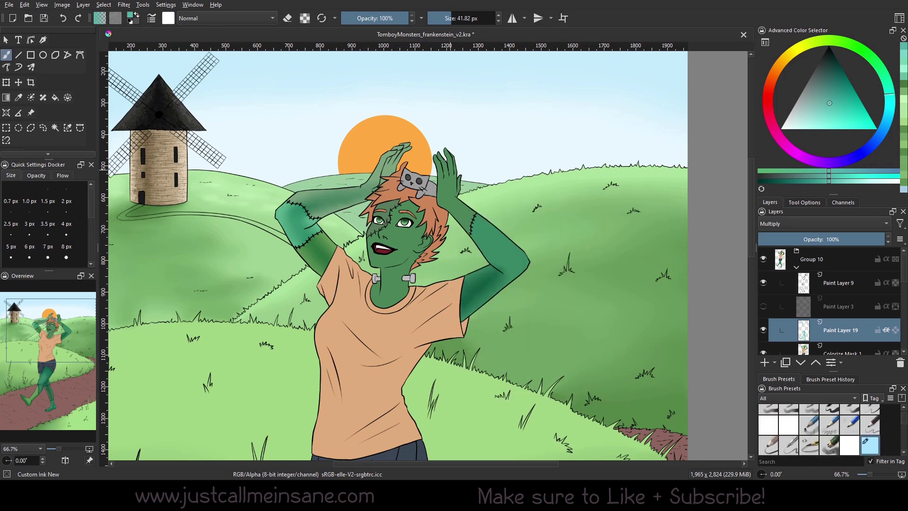
left_click_drag(454, 208, 505, 263)
left_click_drag(456, 212, 508, 275)
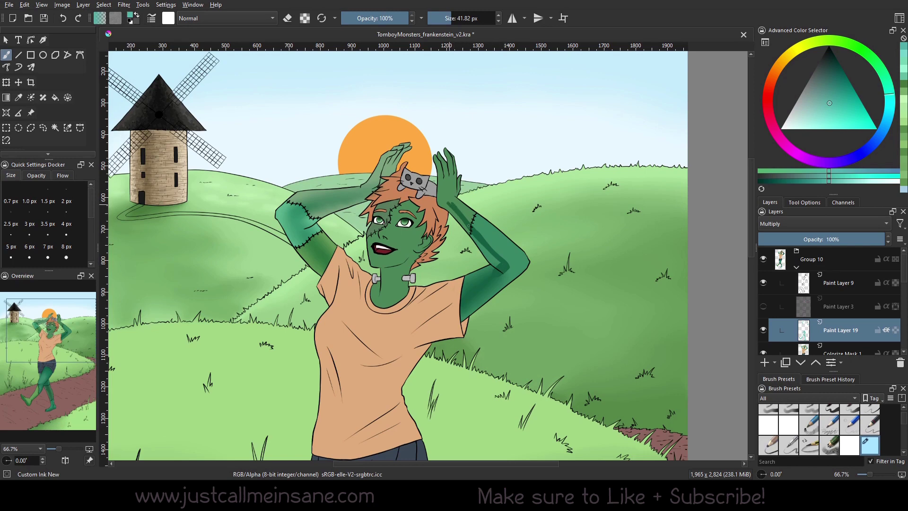
left_click_drag(477, 234, 507, 261)
left_click_drag(459, 211, 503, 253)
mouse_move(473, 225)
left_mouse_down()
mouse_move(513, 261)
mouse_move(491, 257)
mouse_move(512, 268)
mouse_move(465, 286)
left_mouse_up()
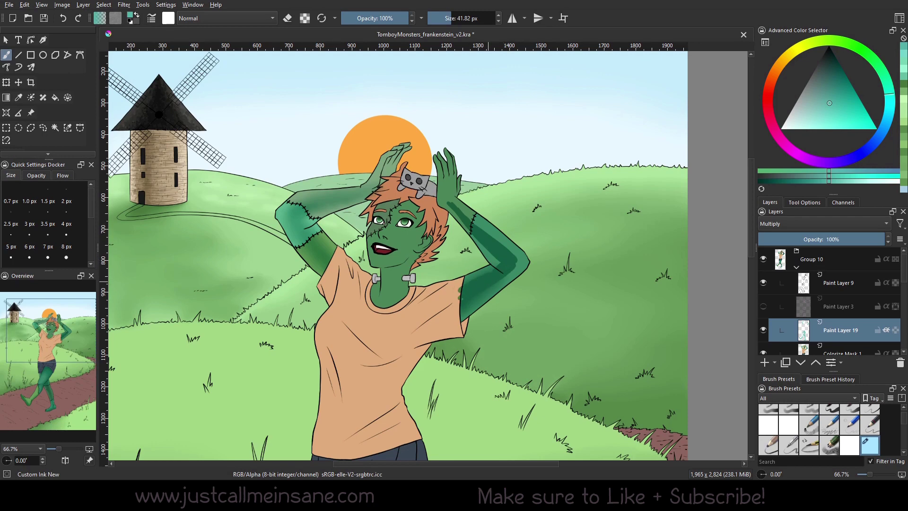
Step: Erase the dark shading that spills past the right-hand sleeve edge with Eraser Circle
right_click(489, 300)
left_click(488, 235)
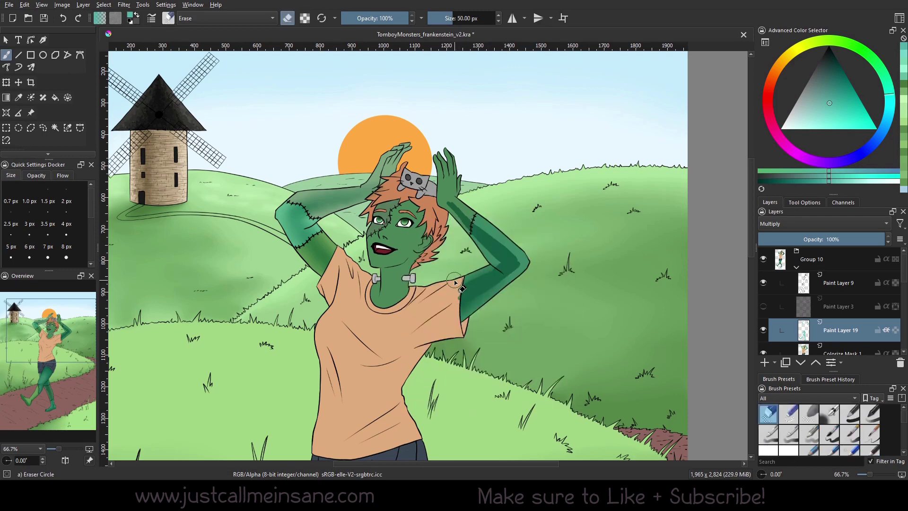
left_click_drag(456, 318, 463, 324)
Step: Smooth the darker shadow on the right-hand upper arm, elbow and forearm with Blender Blur
right_click(459, 272)
left_click(420, 222)
left_click_drag(473, 283, 473, 293)
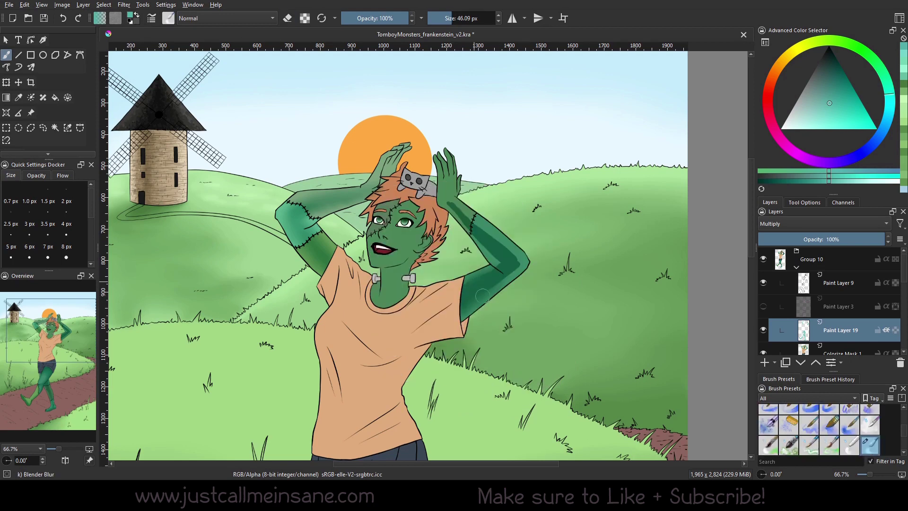
mouse_move(453, 207)
left_mouse_down()
mouse_move(498, 262)
mouse_move(509, 264)
mouse_move(498, 239)
mouse_move(518, 266)
left_mouse_up()
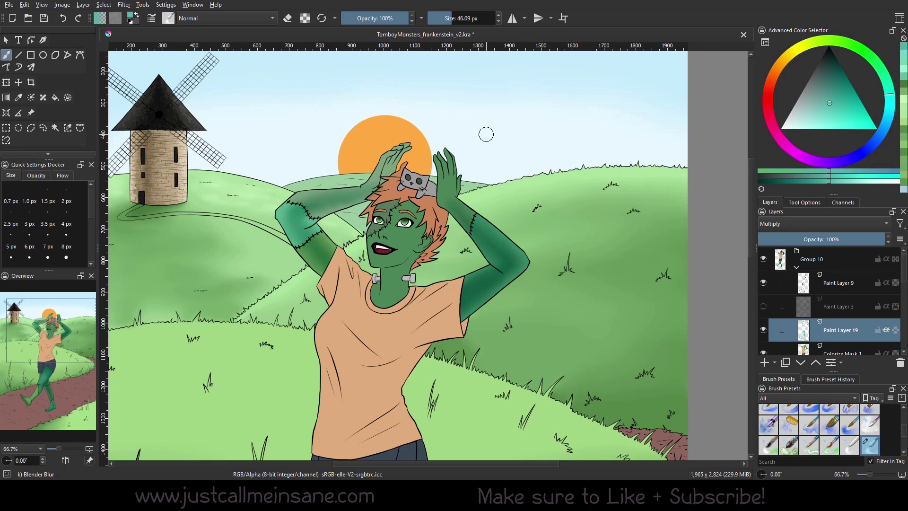
Step: Add a second, darker shadow with Custom Ink New to the upper arm, teal elbow patch and forearm of the left-hand arm
right_click(361, 246)
left_click(416, 278)
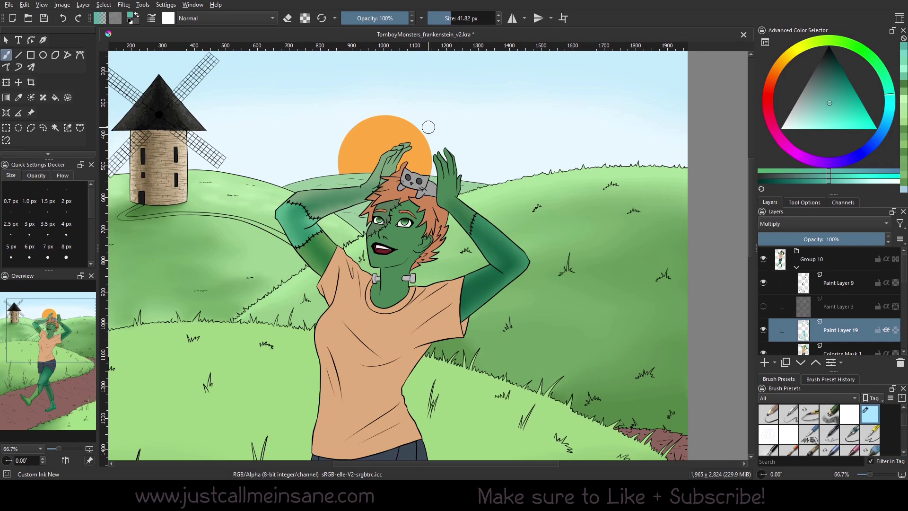
left_click_drag(297, 226, 312, 252)
left_click_drag(293, 223, 321, 263)
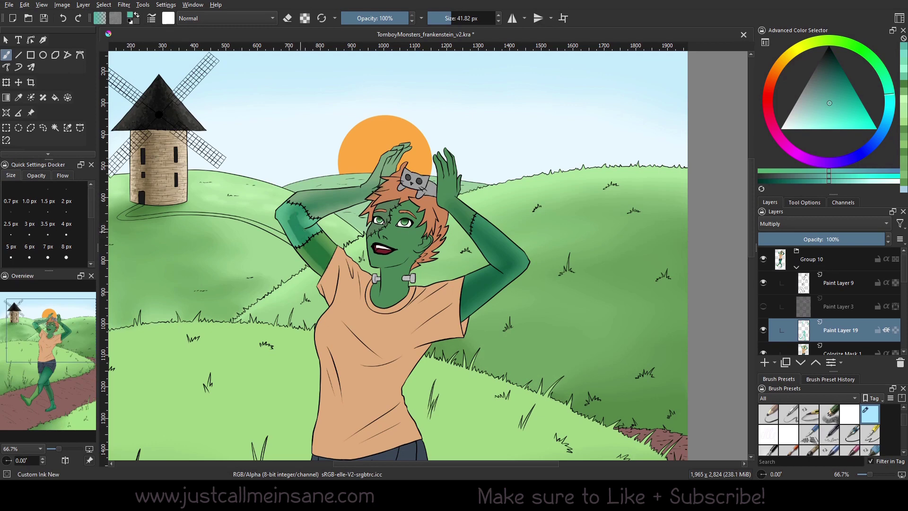
left_click_drag(308, 231, 317, 241)
right_click(494, 332)
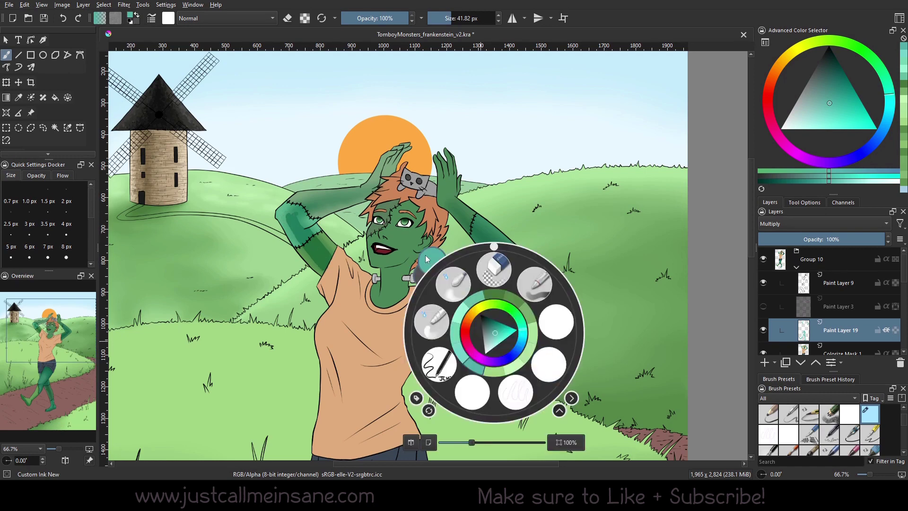
left_click(499, 208)
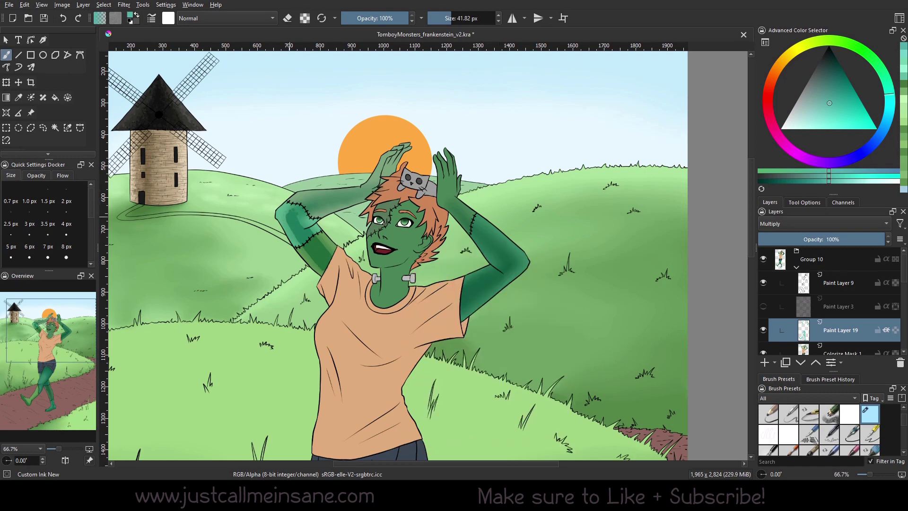
left_click_drag(296, 209, 352, 197)
Step: Blend the darker shadow on the left-hand arm with Blender Blur and clean up its sleeve edge with Eraser Circle
right_click(314, 232)
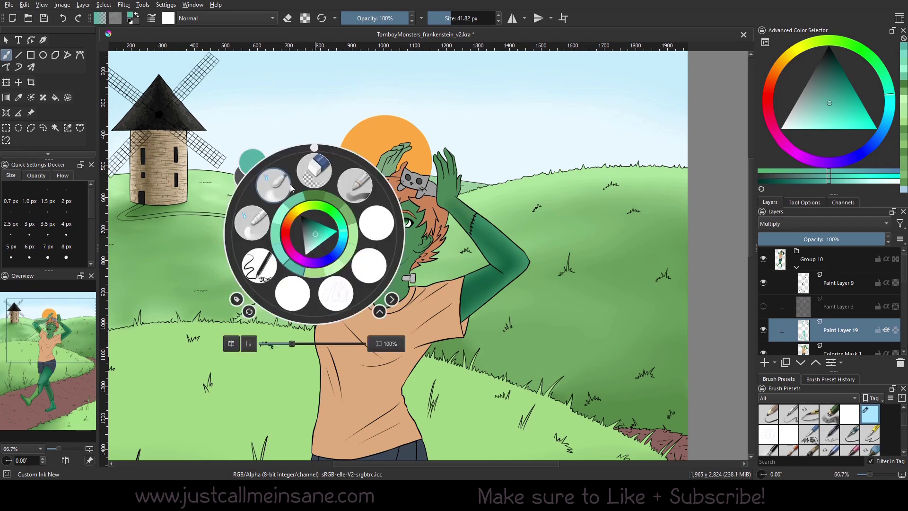
left_click(309, 166)
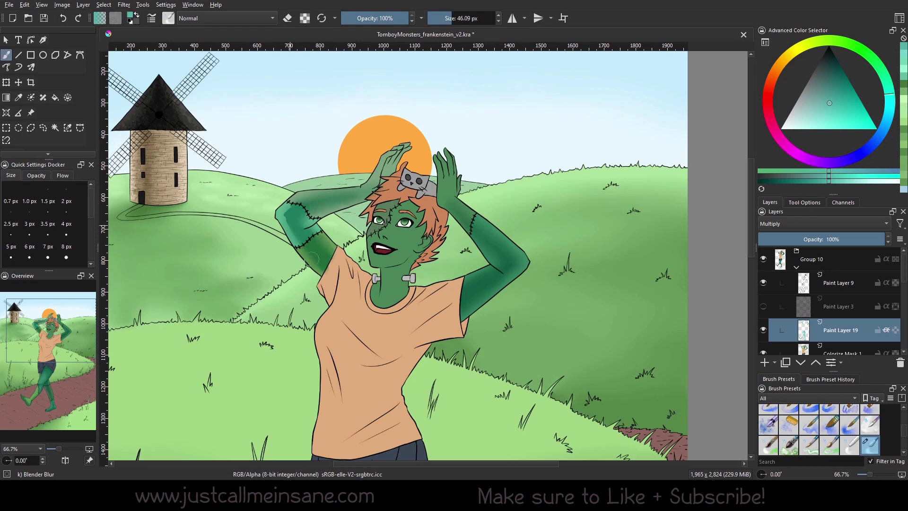
left_click_drag(312, 258, 291, 233)
right_click(370, 295)
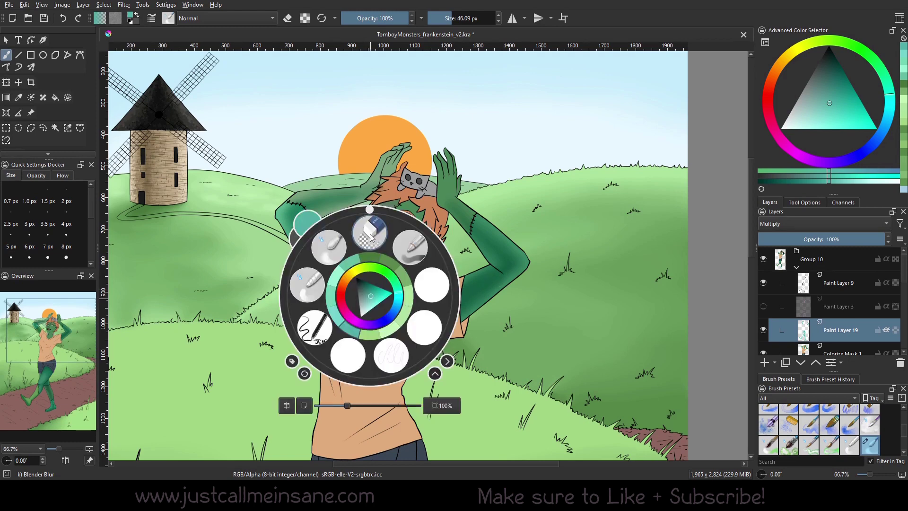
left_click(369, 237)
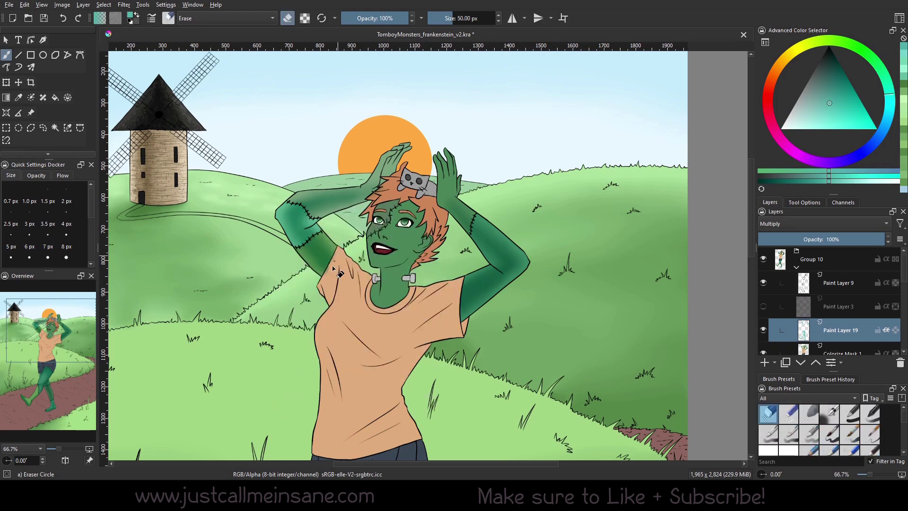
Step: Paint a dark shadow with Custom Ink New on the wrist and lower palm of the raised left-hand hand
right_click(371, 299)
left_click(425, 330)
left_click_drag(59, 449, 62, 447)
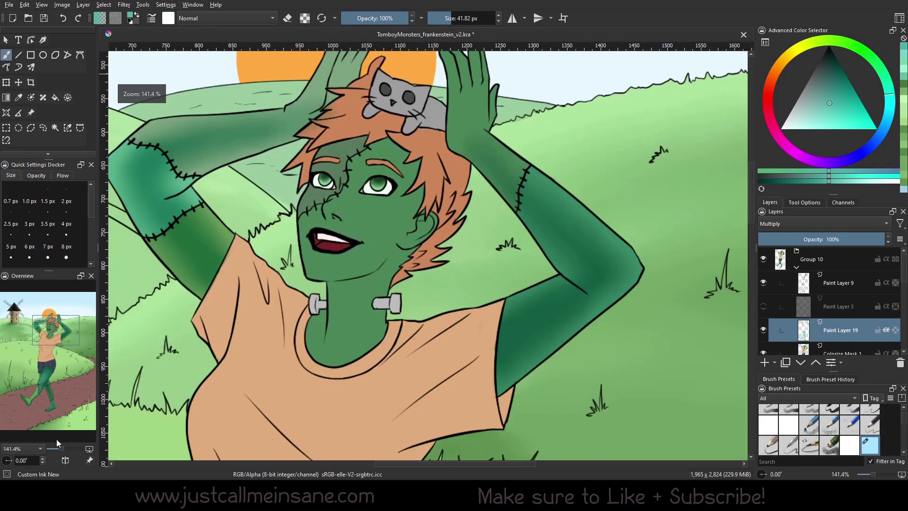
left_click_drag(443, 221, 504, 367)
mouse_move(380, 251)
left_mouse_down()
mouse_move(344, 255)
mouse_move(332, 272)
mouse_move(231, 298)
mouse_move(378, 259)
left_mouse_up()
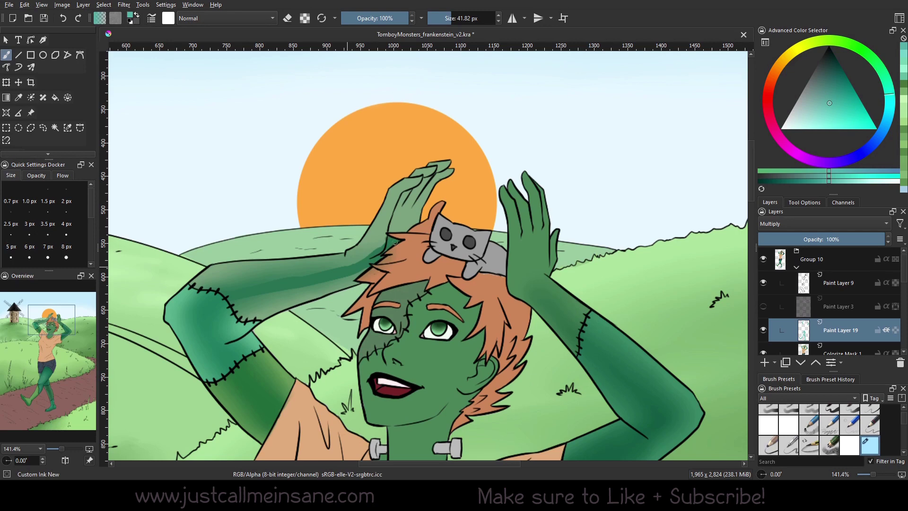
mouse_move(396, 214)
left_mouse_down()
mouse_move(400, 203)
mouse_move(403, 229)
mouse_move(407, 207)
mouse_move(416, 208)
left_mouse_up()
Step: Erase shading that spills around the left-hand wrist and blend the hand's shadow up to the fingers with Blender Blur
right_click(415, 212)
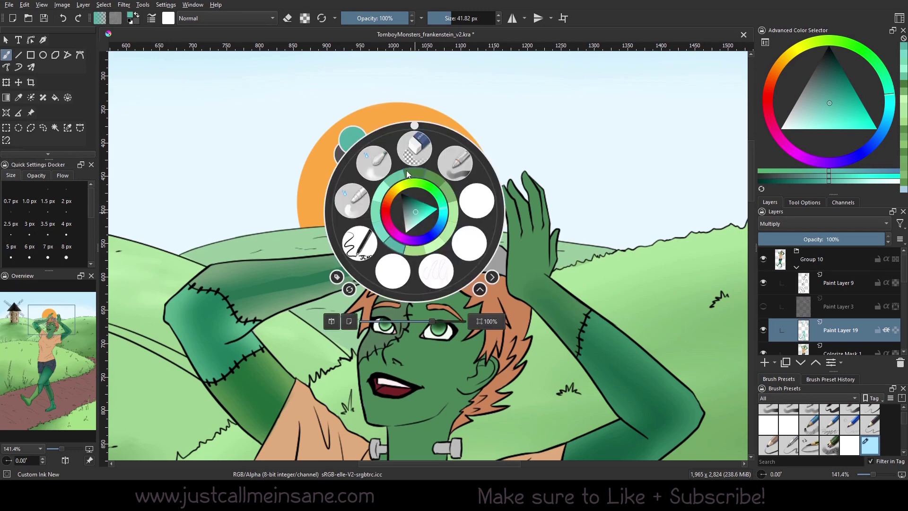
left_click(414, 147)
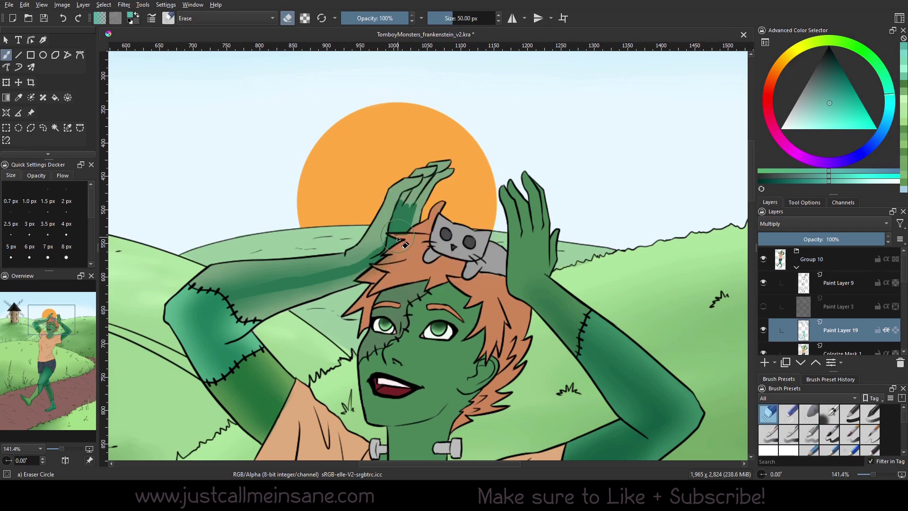
right_click(413, 210)
left_click(403, 182)
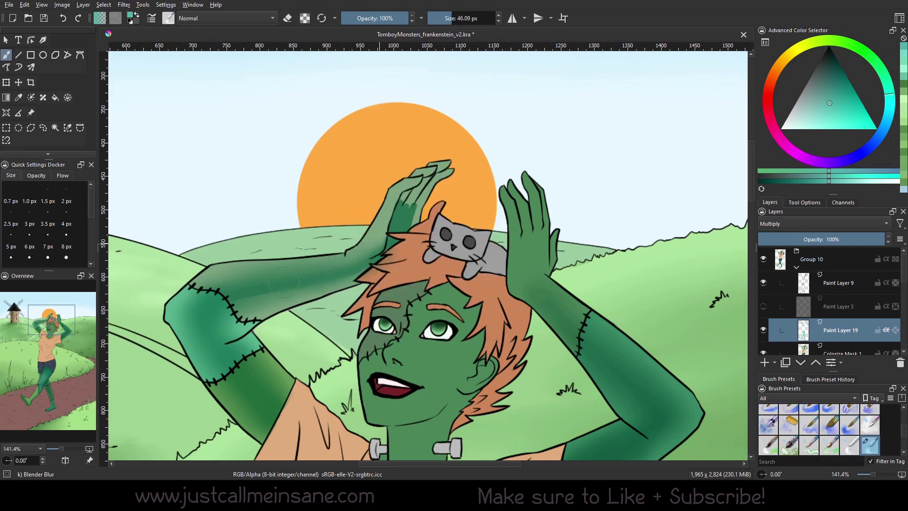
mouse_move(338, 290)
left_mouse_down()
mouse_move(376, 247)
mouse_move(407, 201)
mouse_move(416, 208)
mouse_move(423, 170)
mouse_move(406, 218)
mouse_move(449, 158)
left_mouse_up()
Step: Paint dark shadows with Custom Ink New on the right-hand palm and wrist and down the forearm toward the elbow
right_click(537, 294)
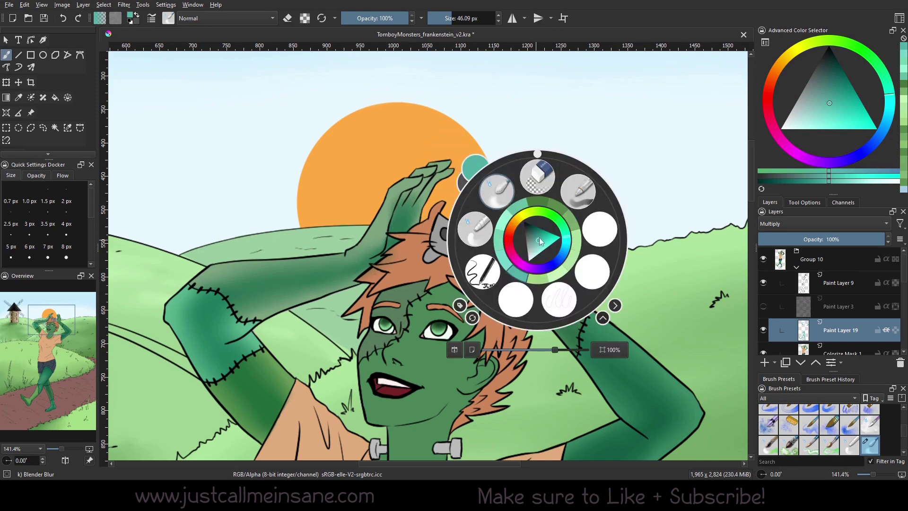
left_click(592, 272)
mouse_move(522, 235)
left_mouse_down()
mouse_move(525, 281)
mouse_move(502, 233)
mouse_move(544, 305)
mouse_move(645, 406)
left_mouse_up()
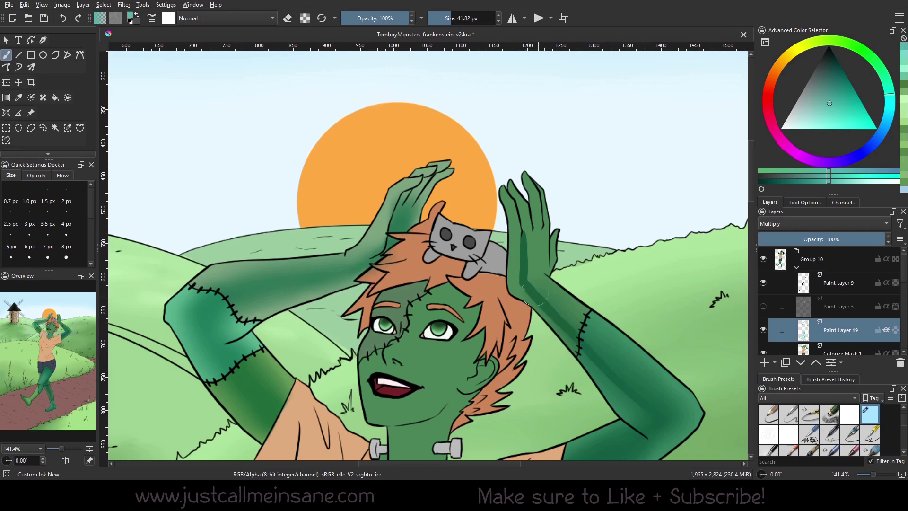
left_click_drag(534, 288, 643, 396)
left_click_drag(595, 353, 640, 409)
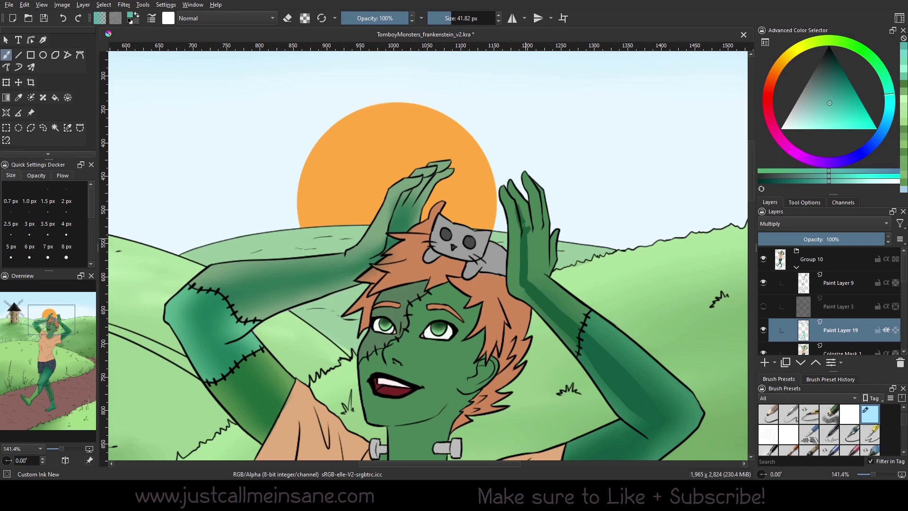
mouse_move(523, 225)
left_mouse_down()
mouse_move(527, 279)
mouse_move(539, 227)
mouse_move(542, 290)
mouse_move(575, 322)
left_mouse_up()
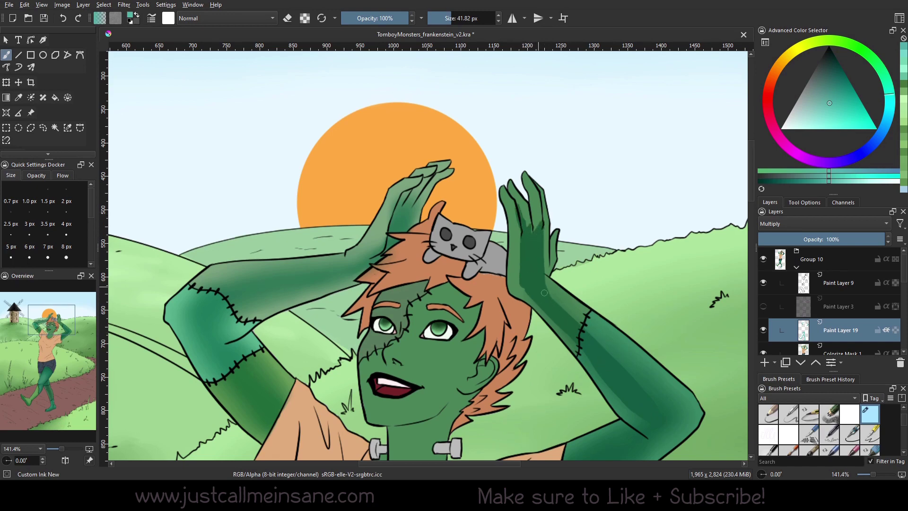
Step: Blend the dark shadows on the right-hand palm, wrist and forearm with Blender Blur
right_click(606, 334)
left_click(562, 266)
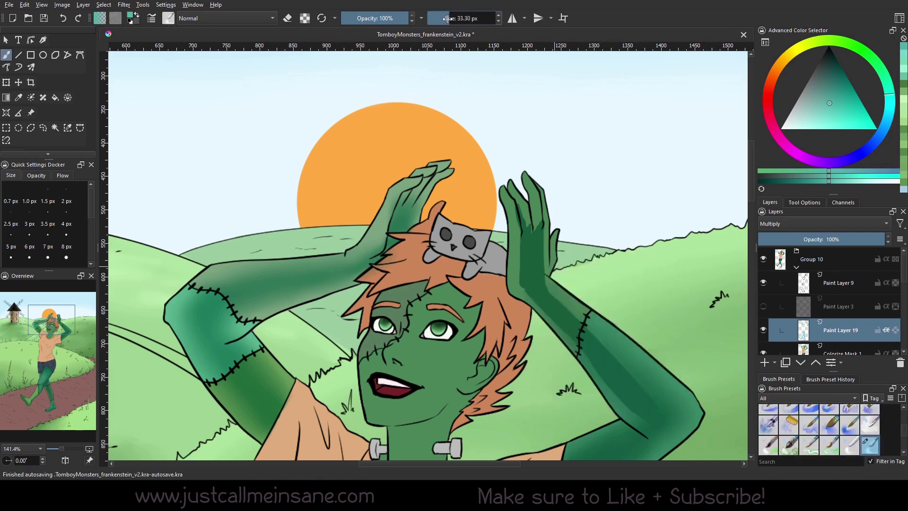
mouse_move(543, 223)
left_mouse_down()
mouse_move(549, 285)
mouse_move(666, 411)
mouse_move(593, 333)
mouse_move(518, 277)
mouse_move(655, 429)
mouse_move(632, 412)
mouse_move(520, 228)
mouse_move(524, 279)
mouse_move(525, 210)
mouse_move(543, 215)
mouse_move(523, 232)
mouse_move(523, 283)
mouse_move(517, 239)
left_mouse_up()
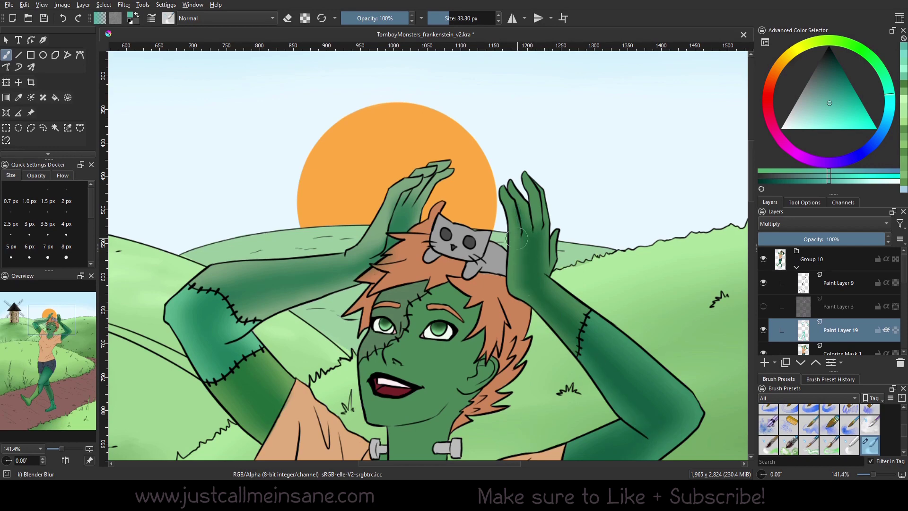
left_click_drag(609, 309, 575, 217)
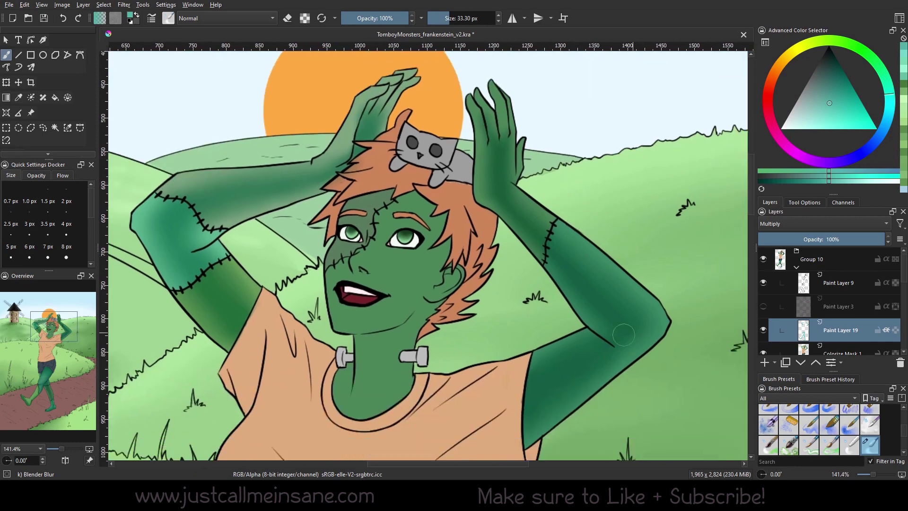
left_click_drag(525, 176, 618, 247)
Step: Paint darker shadow along the left-hand forearm down to the elbow stitches with Custom Ink New and blend it with Blender Blur
right_click(393, 287)
left_click(448, 319)
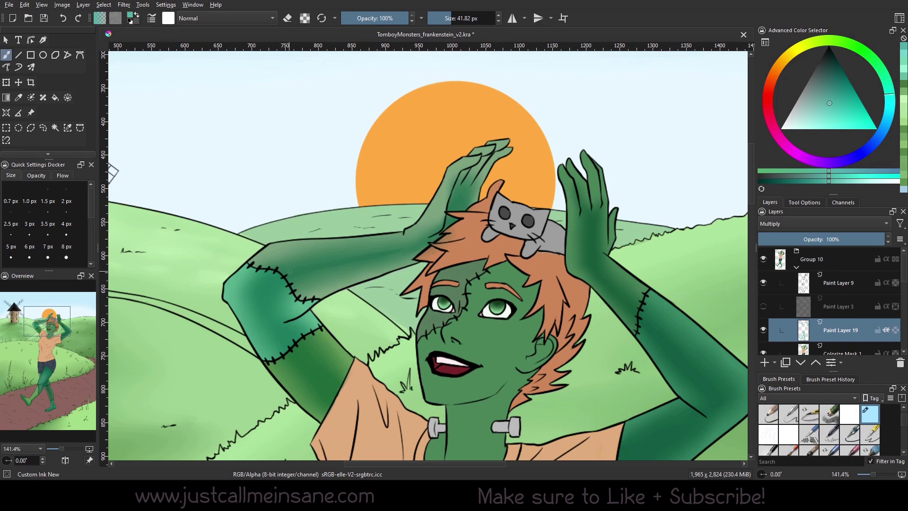
mouse_move(420, 244)
left_mouse_down()
mouse_move(300, 268)
mouse_move(375, 254)
mouse_move(283, 293)
left_mouse_up()
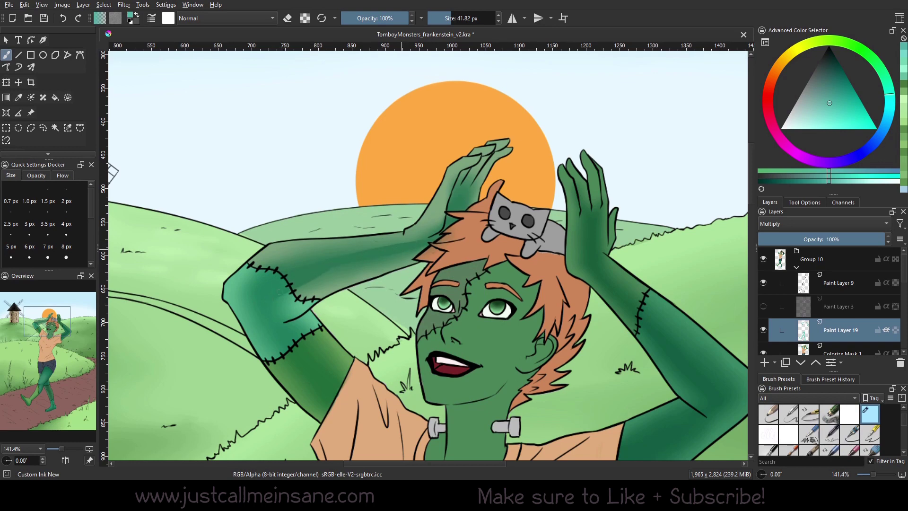
left_click_drag(345, 268, 295, 291)
mouse_move(358, 264)
left_mouse_down()
mouse_move(274, 304)
mouse_move(403, 248)
mouse_move(270, 308)
mouse_move(441, 236)
mouse_move(419, 253)
mouse_move(401, 253)
left_mouse_up()
right_click(423, 259)
left_click(383, 211)
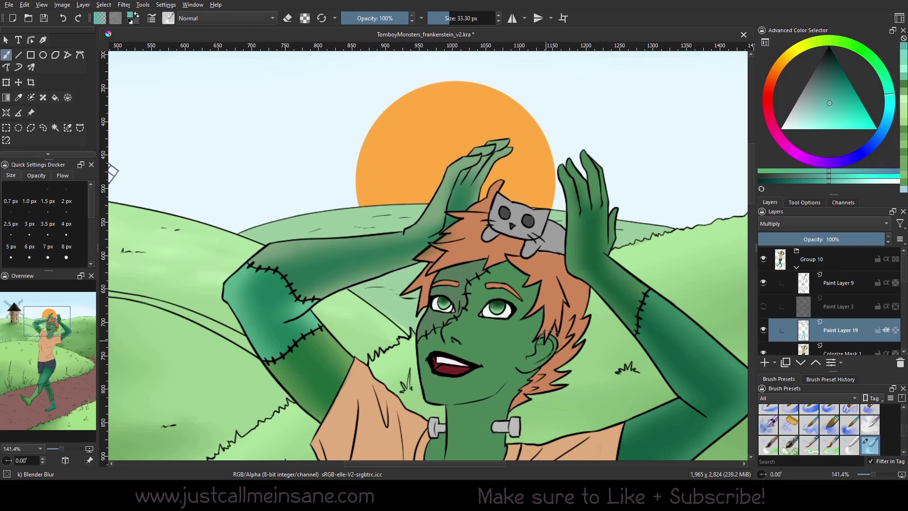
left_click_drag(559, 404, 494, 293)
Step: Paint dark shadows with Custom Ink New around both eyes, along the nose and inside the ear
right_click(494, 290)
left_click(549, 321)
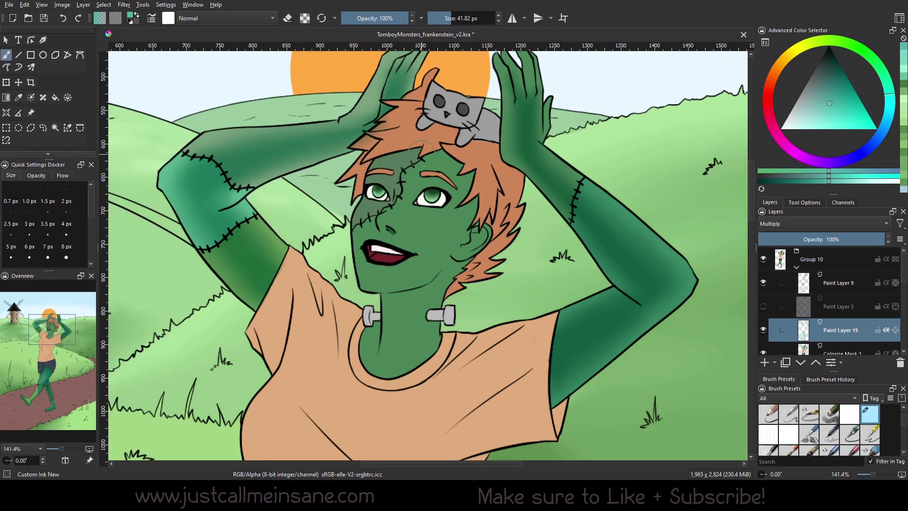
mouse_move(390, 191)
left_mouse_down()
mouse_move(367, 181)
mouse_move(395, 182)
left_mouse_up()
mouse_move(421, 189)
left_mouse_down()
mouse_move(414, 201)
mouse_move(430, 183)
mouse_move(453, 194)
mouse_move(421, 194)
mouse_move(416, 206)
mouse_move(437, 211)
mouse_move(376, 219)
mouse_move(392, 243)
mouse_move(389, 235)
left_mouse_up()
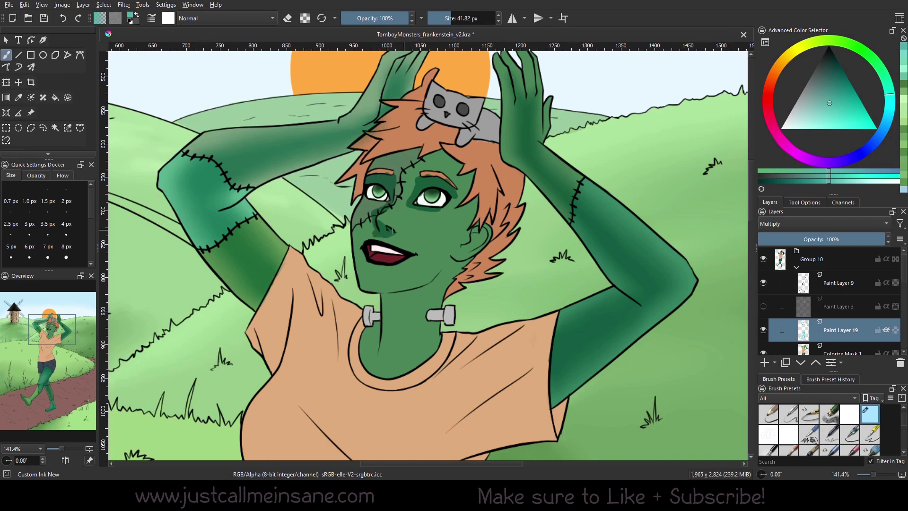
mouse_move(448, 206)
left_mouse_down()
mouse_move(478, 194)
mouse_move(474, 234)
mouse_move(484, 233)
mouse_move(467, 246)
left_mouse_up()
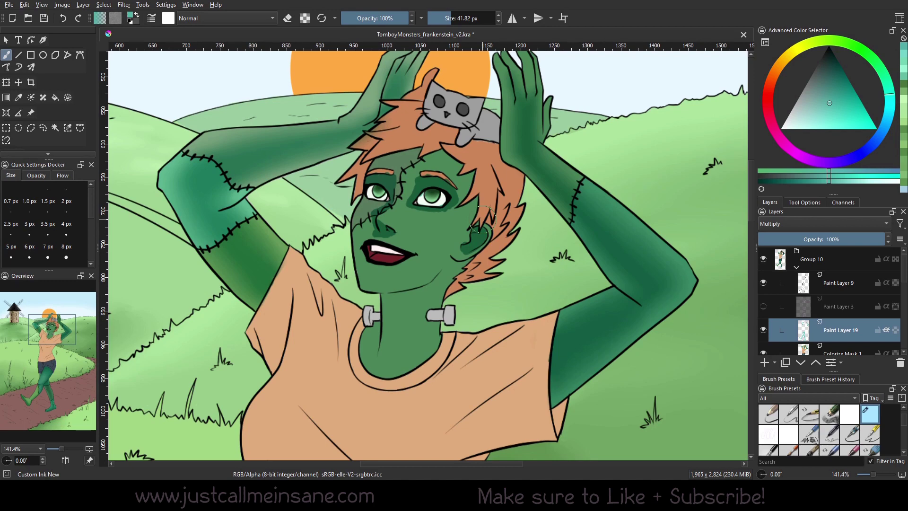
Step: Soften the shadows around the eyes, nose and ear with Blender Blur
right_click(453, 231)
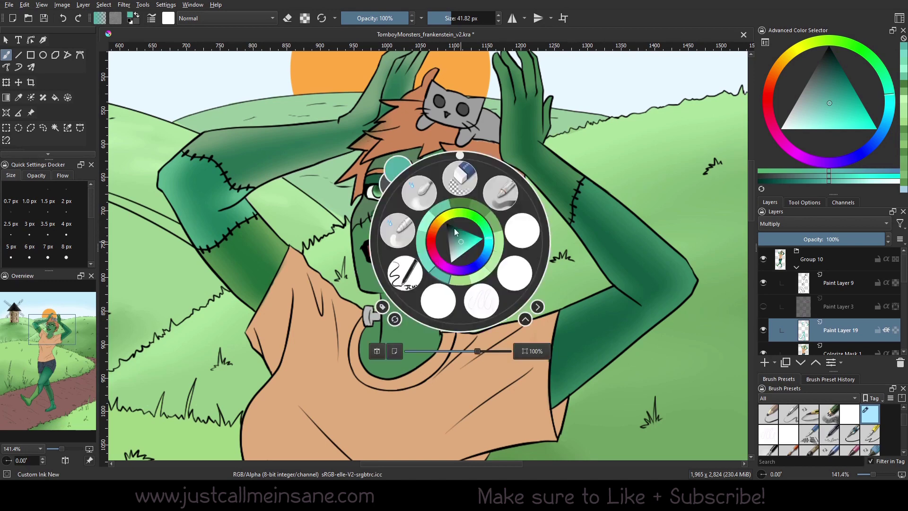
left_click(427, 195)
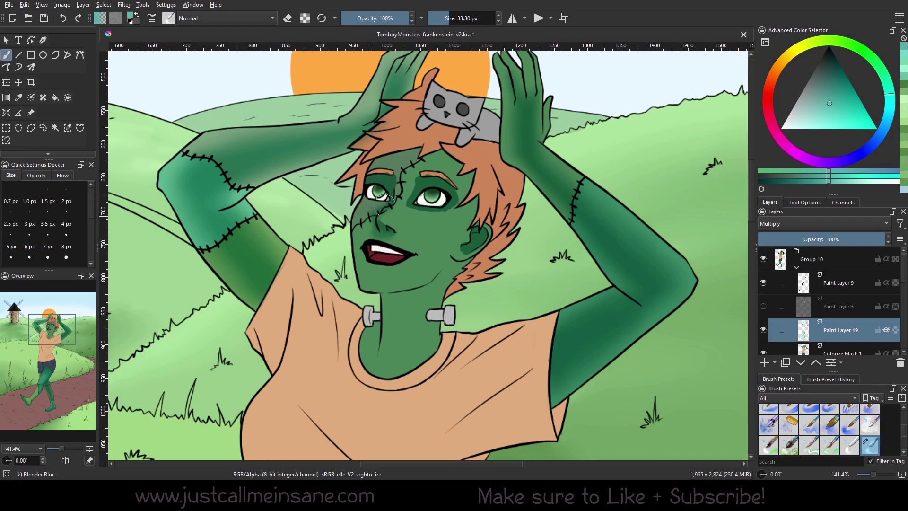
mouse_move(424, 184)
left_mouse_down()
mouse_move(415, 204)
mouse_move(463, 198)
mouse_move(441, 180)
mouse_move(419, 180)
mouse_move(411, 192)
mouse_move(430, 147)
mouse_move(391, 174)
left_mouse_up()
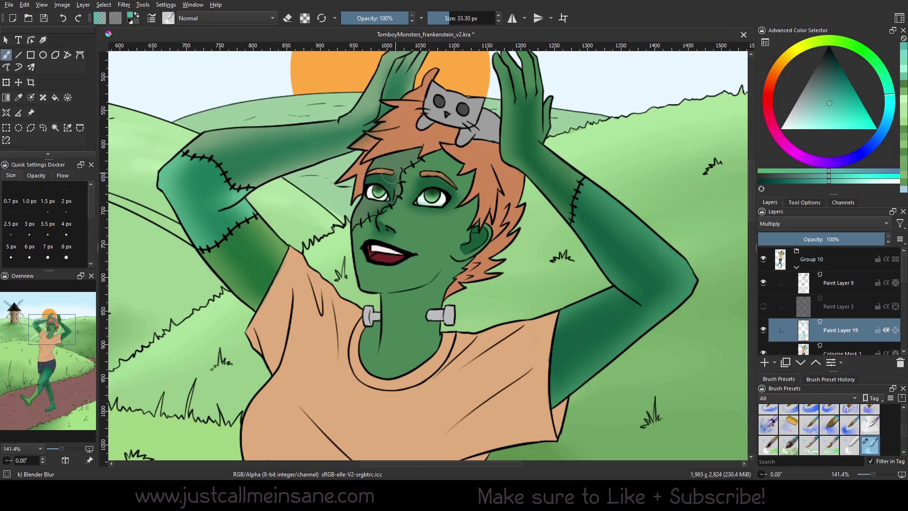
left_click_drag(474, 235, 468, 243)
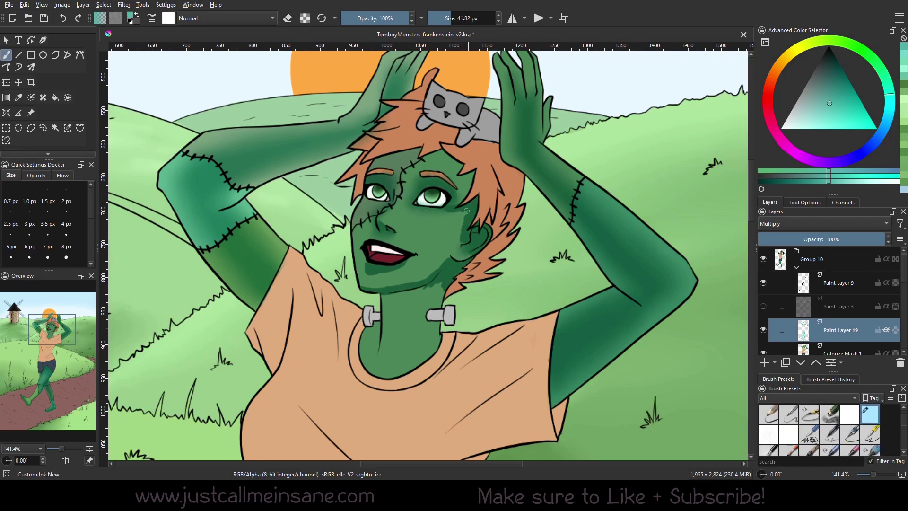
Step: Paint dark shadows with Custom Ink New on the cheek beside the ear, along the jaw and on the neck under the chin
mouse_move(468, 212)
left_mouse_down()
mouse_move(445, 225)
mouse_move(466, 241)
left_mouse_up()
mouse_move(398, 292)
left_mouse_down()
mouse_move(412, 290)
mouse_move(418, 303)
mouse_move(393, 309)
mouse_move(395, 297)
mouse_move(408, 301)
mouse_move(405, 309)
left_mouse_up()
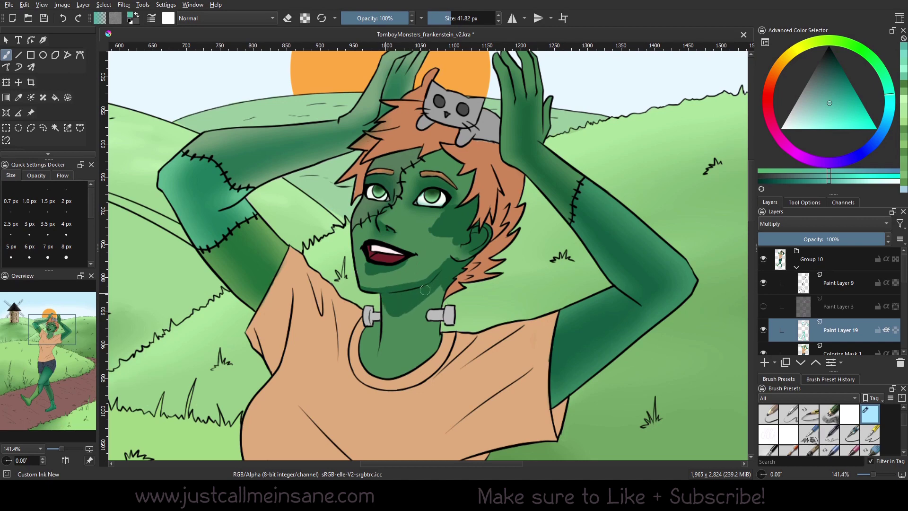
right_click(448, 282)
left_click(447, 219)
Step: Blend the cheek, jaw, chin and neck shadows with Blender Blur
right_click(426, 276)
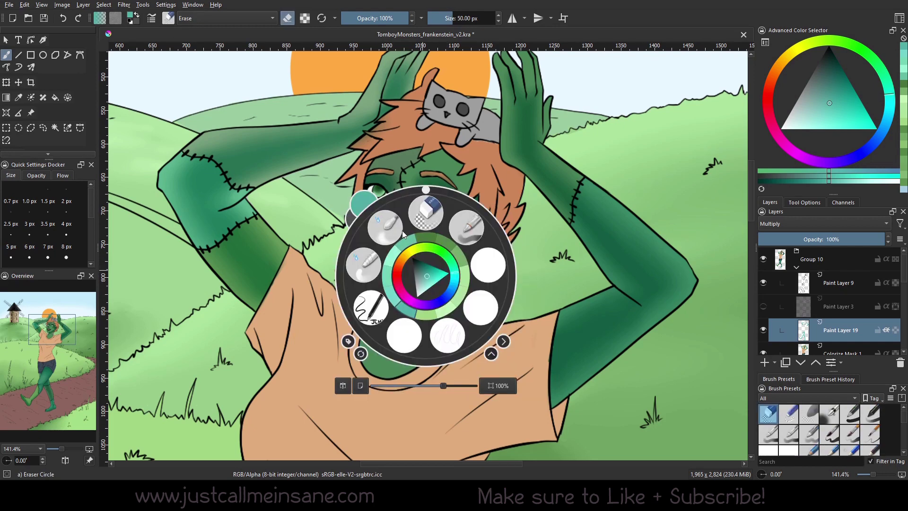
left_click(402, 233)
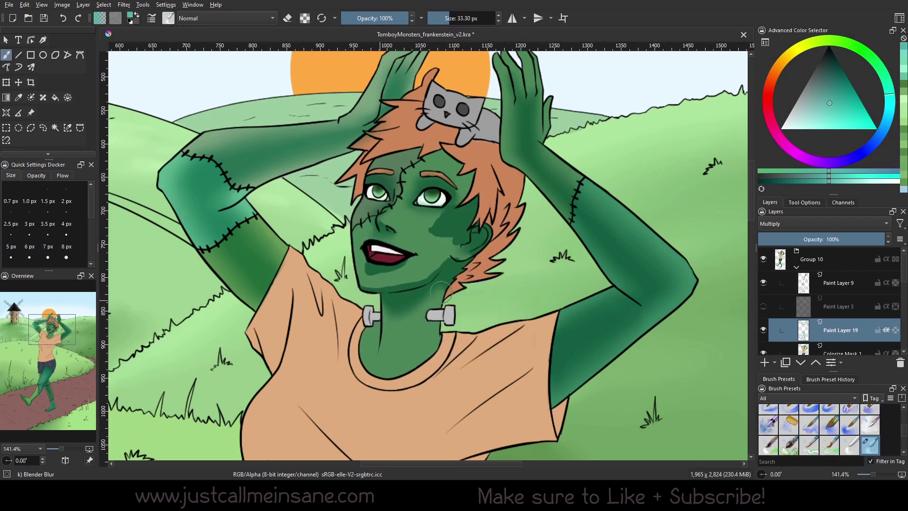
left_click_drag(441, 292, 417, 308)
mouse_move(381, 283)
left_mouse_down()
mouse_move(367, 287)
mouse_move(420, 280)
mouse_move(463, 257)
left_mouse_up()
mouse_move(440, 215)
left_mouse_down()
mouse_move(454, 239)
mouse_move(453, 210)
mouse_move(443, 213)
mouse_move(458, 201)
mouse_move(435, 228)
left_mouse_up()
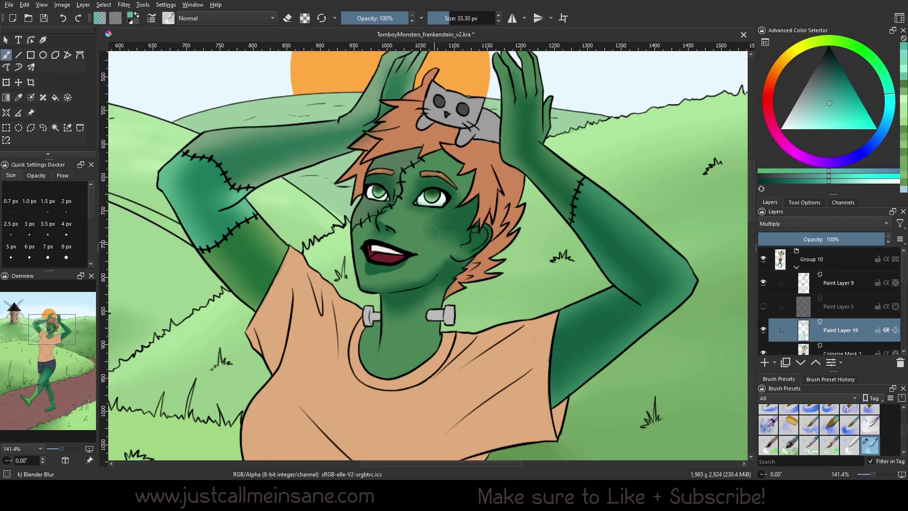
mouse_move(367, 276)
left_mouse_down()
mouse_move(406, 270)
mouse_move(375, 268)
mouse_move(382, 272)
left_mouse_up()
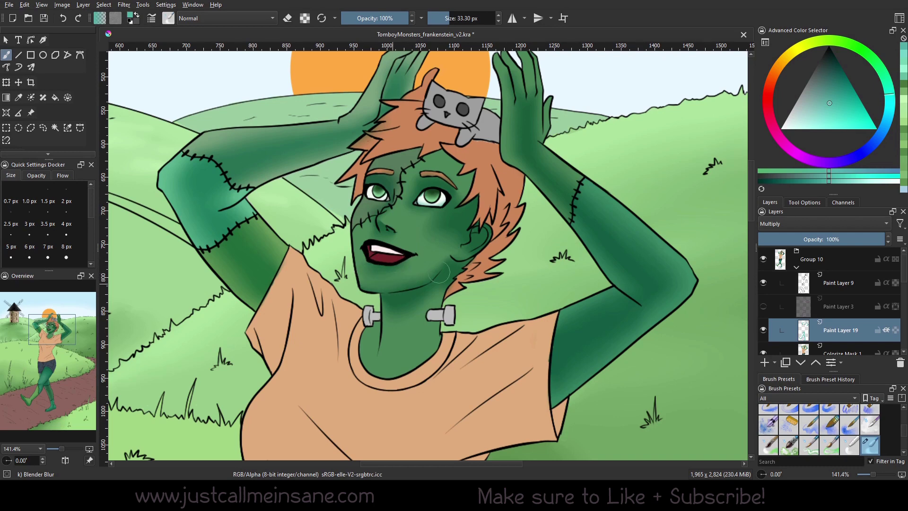
left_click_drag(439, 272, 455, 268)
Step: Add deeper shadow below the ear and under the jaw with Custom Ink New, and blend it down the neck with Blender Blur
right_click(476, 255)
left_click(526, 286)
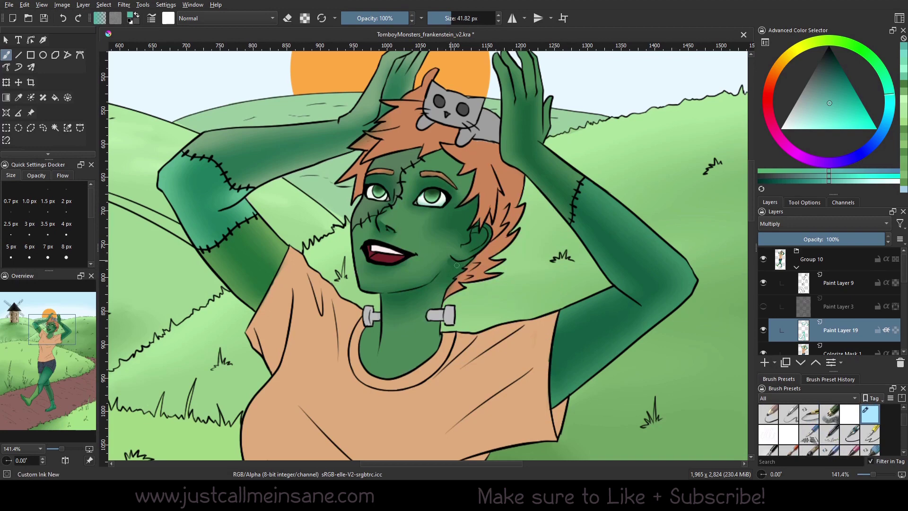
left_click_drag(457, 265, 464, 260)
mouse_move(428, 286)
left_mouse_down()
mouse_move(396, 294)
mouse_move(408, 313)
mouse_move(411, 299)
mouse_move(396, 304)
mouse_move(432, 286)
mouse_move(391, 304)
mouse_move(413, 312)
left_mouse_up()
right_click(434, 282)
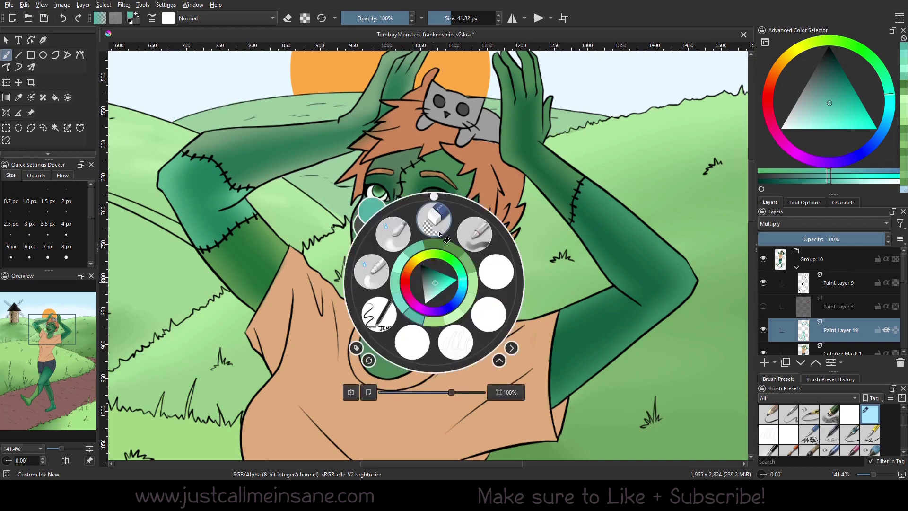
left_click(393, 233)
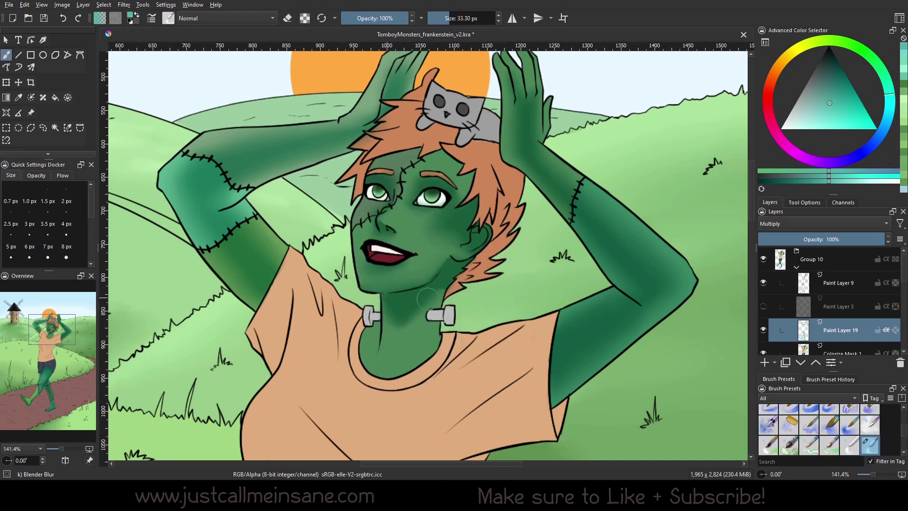
mouse_move(428, 299)
left_mouse_down()
mouse_move(395, 322)
mouse_move(429, 298)
mouse_move(412, 330)
left_mouse_up()
Step: Paint dark shadows with Custom Ink New across the forehead under the hair and around the left-hand eyebrow
right_click(442, 267)
left_click(528, 251)
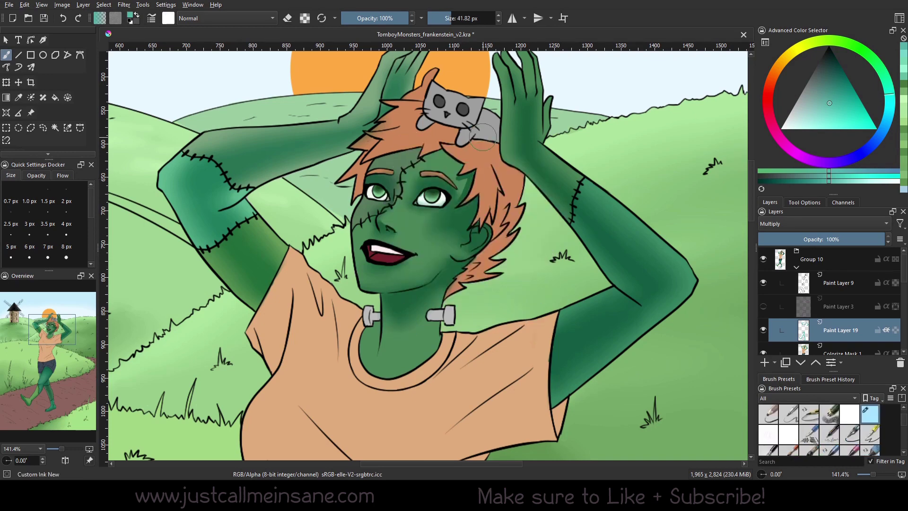
mouse_move(441, 151)
left_mouse_down()
mouse_move(458, 166)
mouse_move(452, 178)
left_mouse_up()
mouse_move(371, 168)
left_mouse_down()
mouse_move(387, 157)
mouse_move(373, 162)
mouse_move(395, 155)
mouse_move(374, 168)
mouse_move(435, 155)
left_mouse_up()
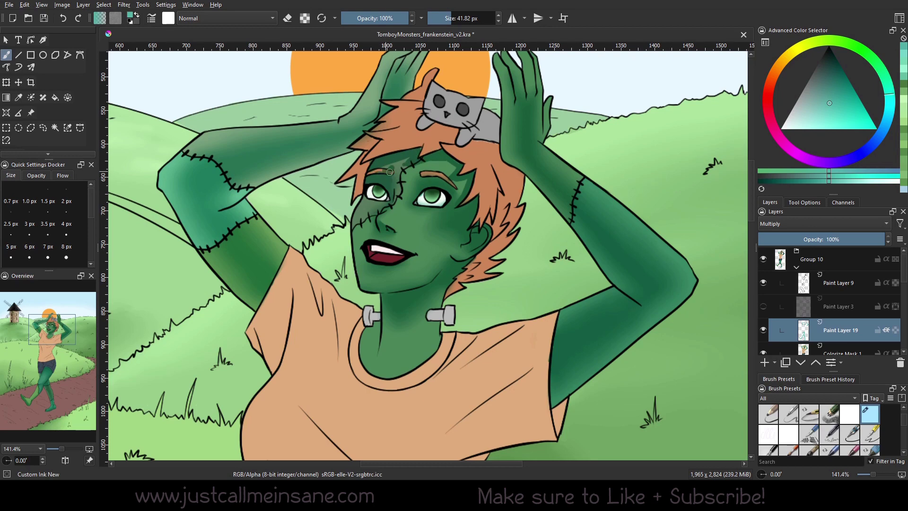
left_click_drag(389, 172, 378, 166)
Step: Blend the forehead and eyebrow shadows down to the nose bridge with Blender Blur
right_click(380, 171)
left_click(350, 125)
right_click(370, 151)
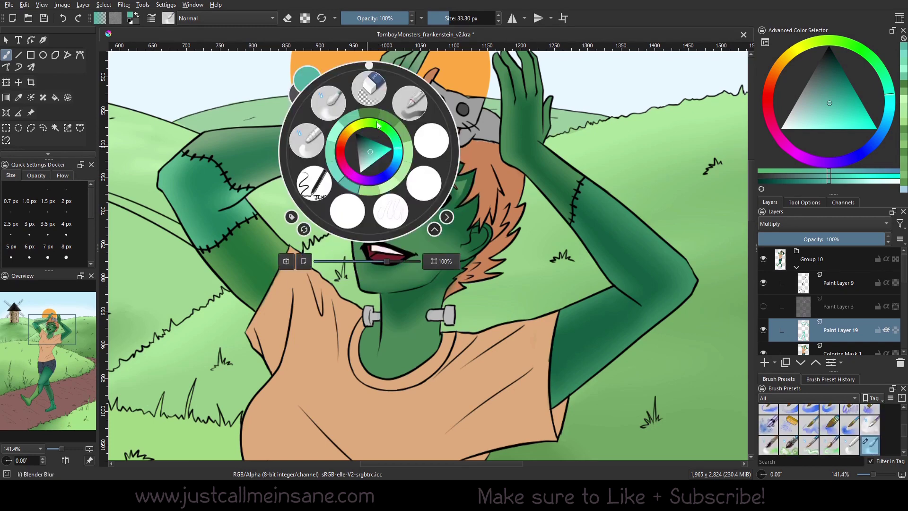
left_click(369, 87)
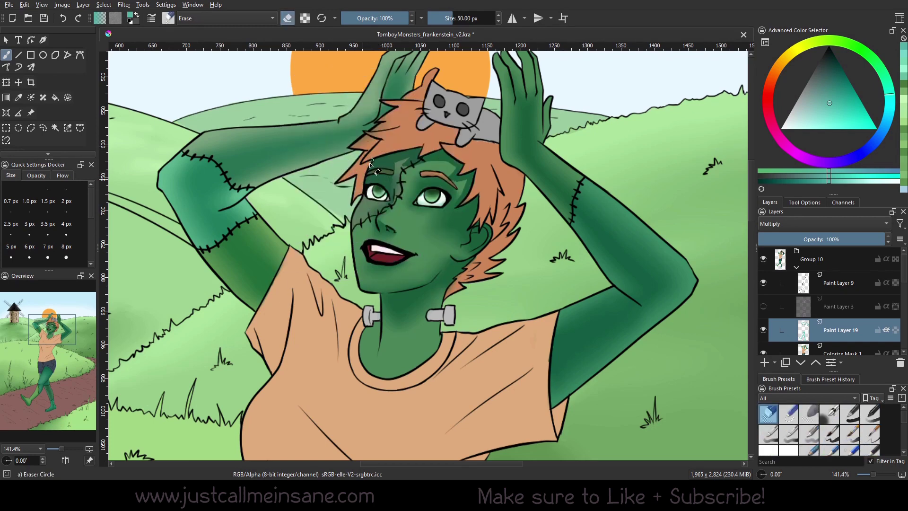
right_click(395, 152)
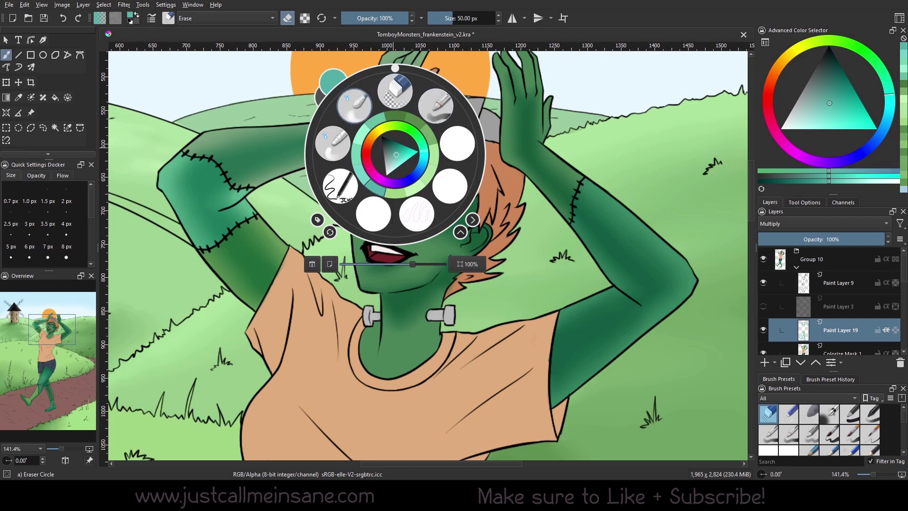
left_click(366, 102)
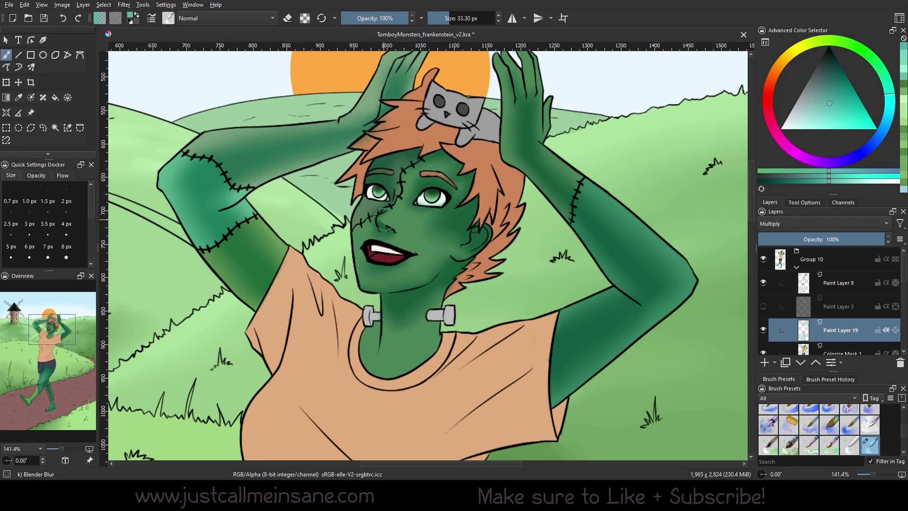
left_click_drag(384, 218, 389, 211)
Step: Paint small shadows beside and under the nose with Custom Ink New, softening each with Blender Blur
right_click(414, 213)
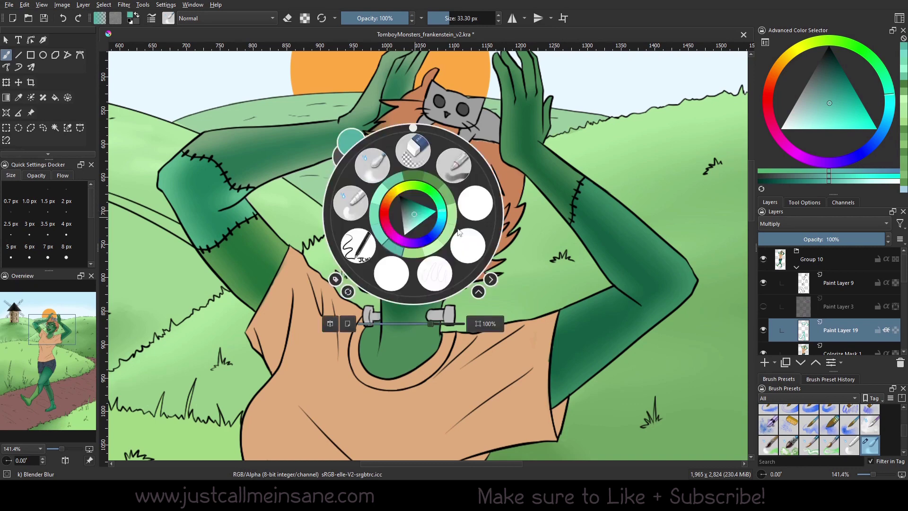
left_click(467, 245)
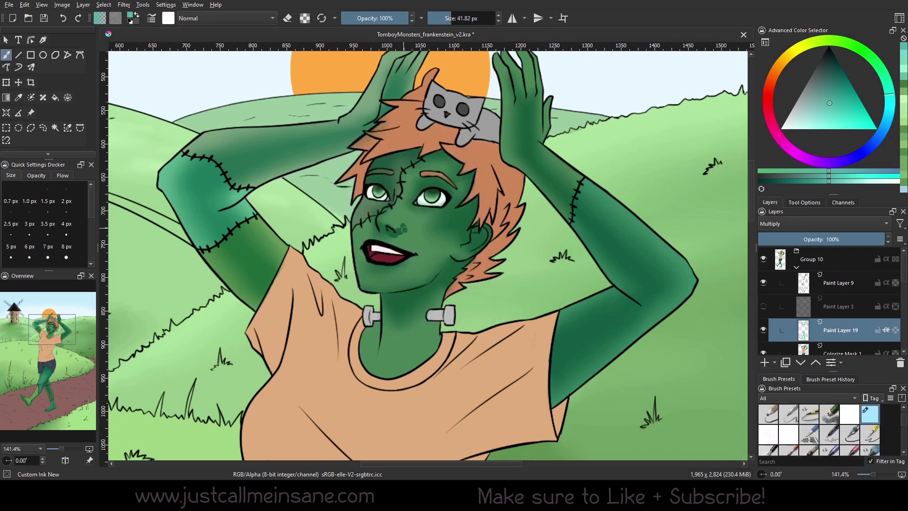
right_click(415, 217)
left_click(377, 173)
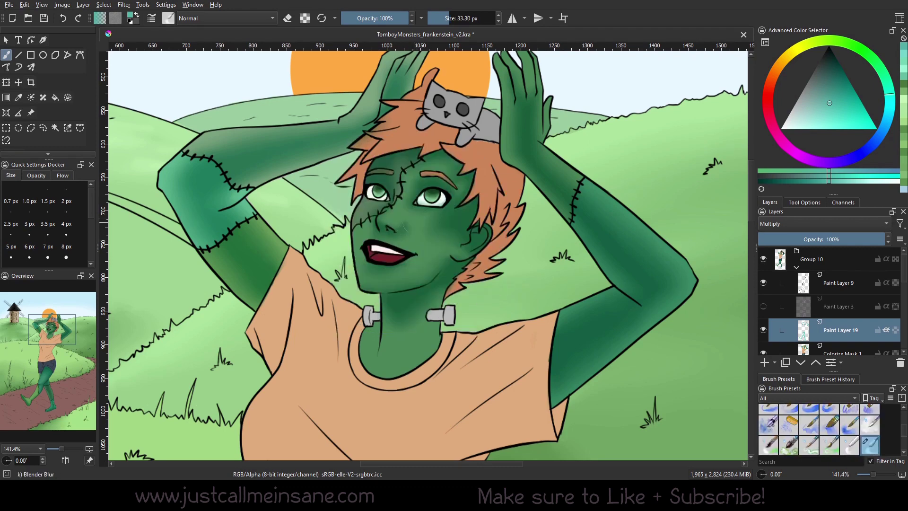
right_click(439, 233)
left_click(416, 293)
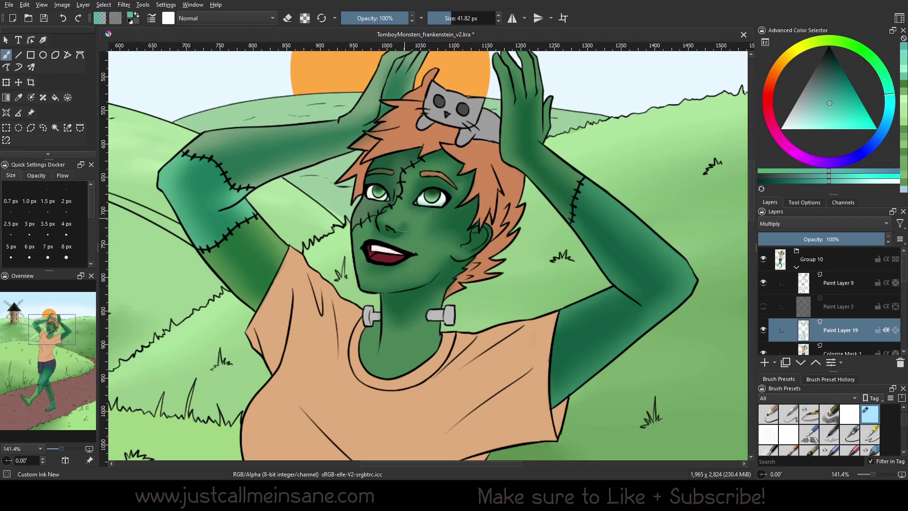
mouse_move(384, 235)
left_mouse_down()
mouse_move(398, 230)
mouse_move(381, 244)
mouse_move(404, 238)
left_mouse_up()
right_click(407, 236)
left_click(368, 188)
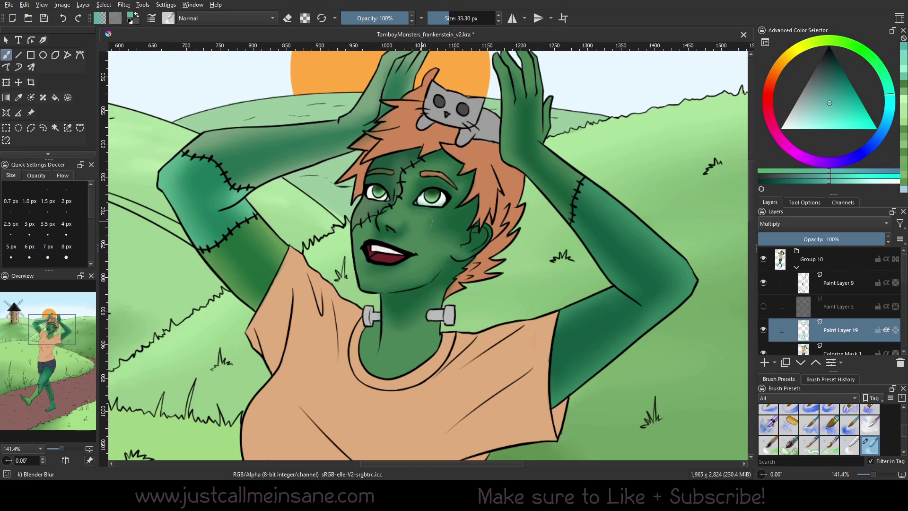
Step: Paint dark shadows on the right-hand hand's fingers with Custom Ink New and blend them with Blender Blur at 25.35 px
right_click(470, 294)
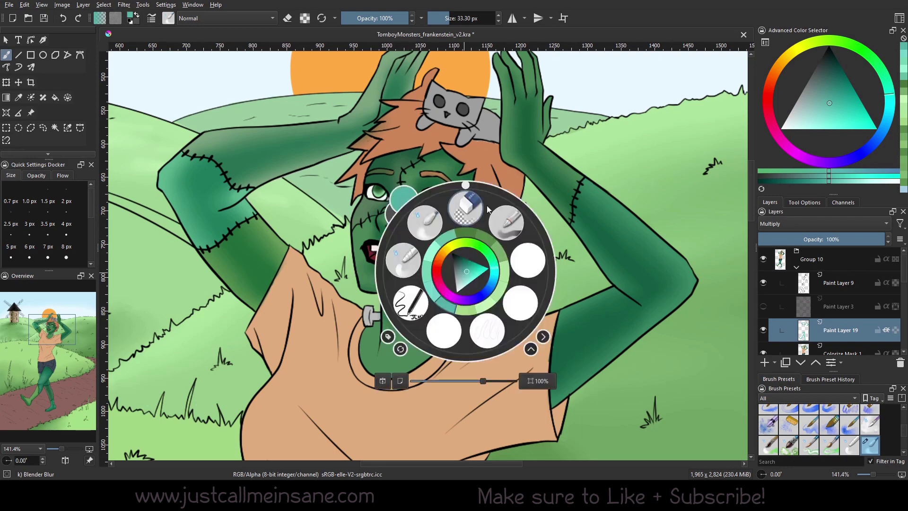
left_click(514, 293)
scroll(513, 292, "up", 3)
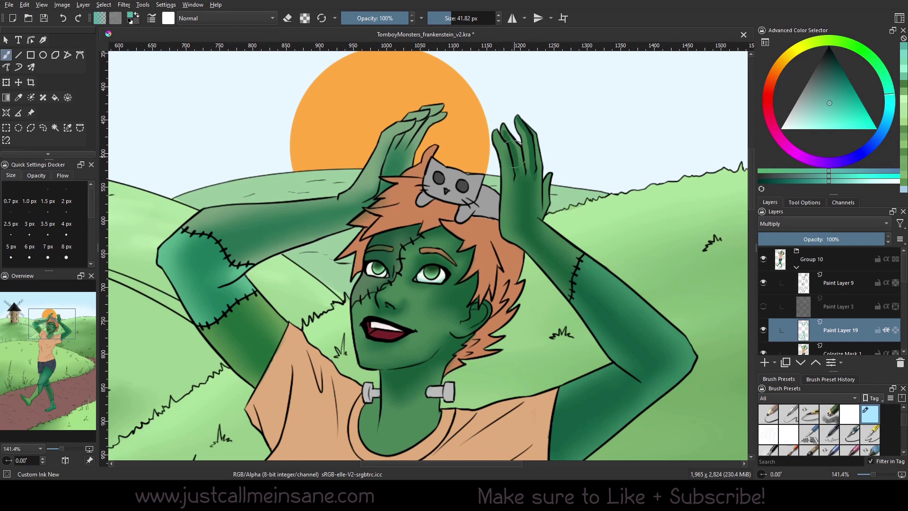
left_click_drag(500, 137, 516, 197)
right_click(530, 201)
left_click(506, 156)
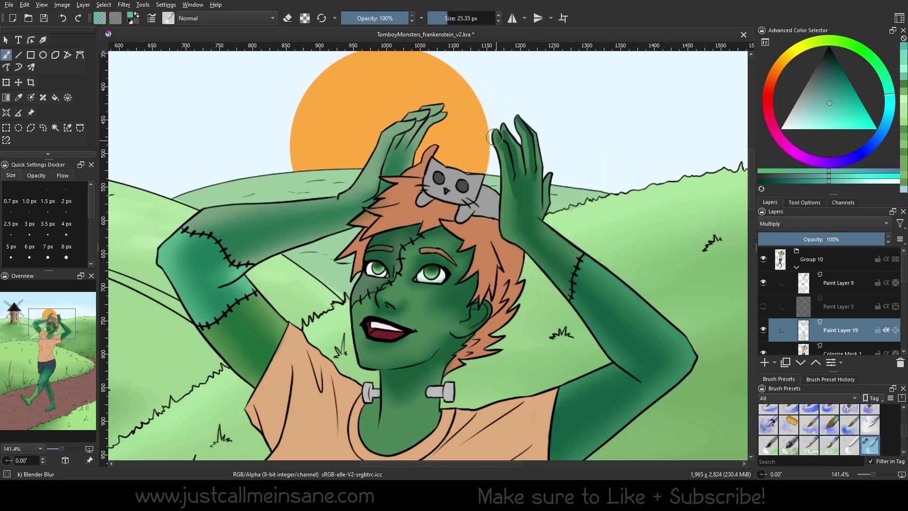
Step: Soften the right-hand hand's finger shadows with Blender Blur, and paint shadows on the left-hand hand and wrist with Custom Ink New at 41.82 px
left_click_drag(495, 140, 508, 186)
mouse_move(503, 127)
left_mouse_down()
mouse_move(519, 166)
mouse_move(523, 134)
mouse_move(537, 174)
mouse_move(531, 189)
mouse_move(526, 138)
mouse_move(525, 171)
left_mouse_up()
right_click(472, 172)
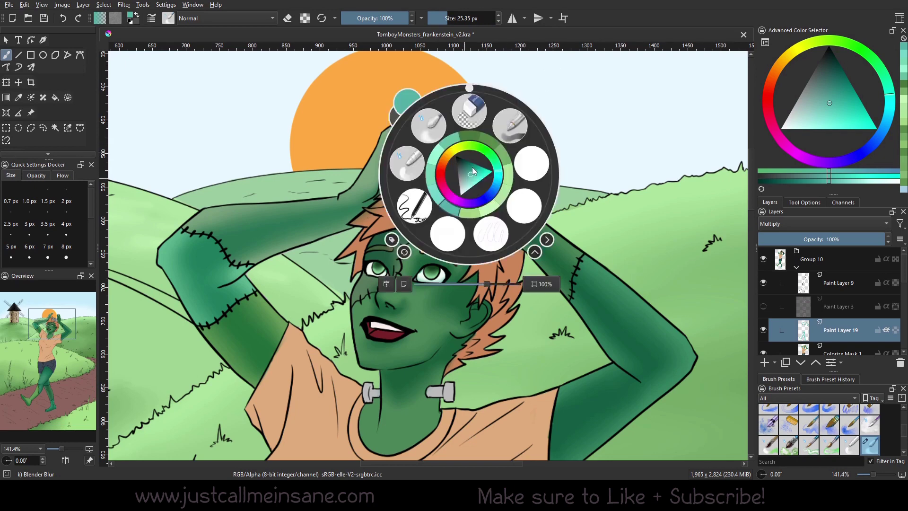
left_click(523, 204)
mouse_move(400, 137)
left_mouse_down()
mouse_move(386, 173)
mouse_move(404, 135)
mouse_move(425, 120)
mouse_move(394, 165)
left_mouse_up()
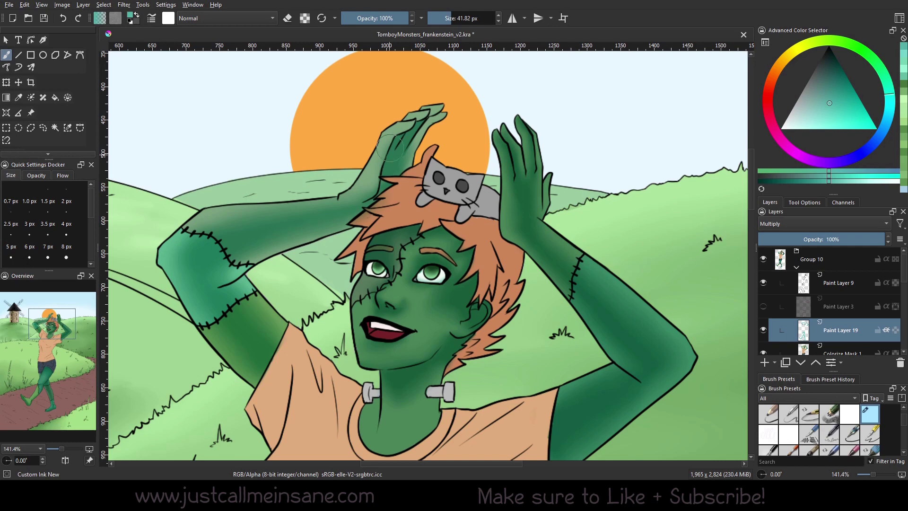
mouse_move(413, 125)
left_mouse_down()
mouse_move(385, 163)
mouse_move(393, 135)
mouse_move(366, 196)
left_mouse_up()
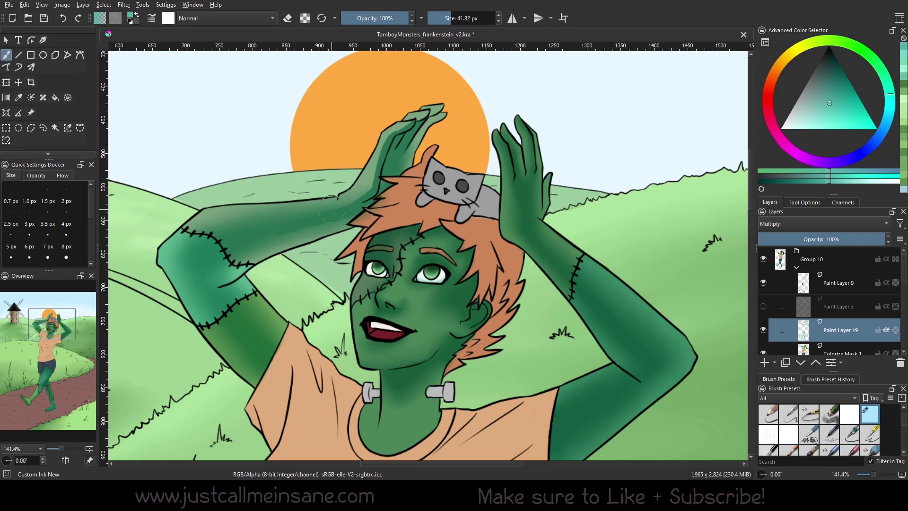
Step: Blend the shadows on the left-hand hand and wrist with Blender Blur at 25.35 px
right_click(385, 169)
left_click(400, 130)
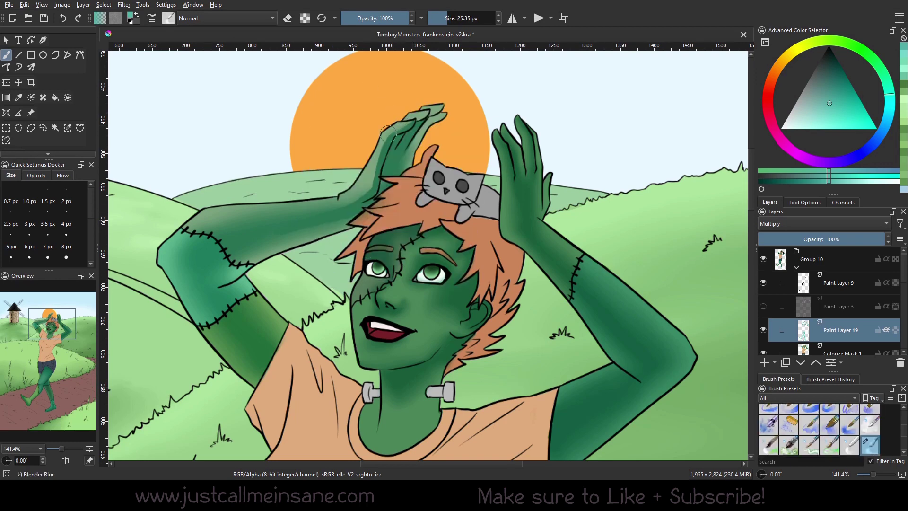
left_click_drag(387, 134, 375, 173)
Step: Select Custom Ink New and choose a darker green as the painting colour for a deeper shadow pass
right_click(403, 183)
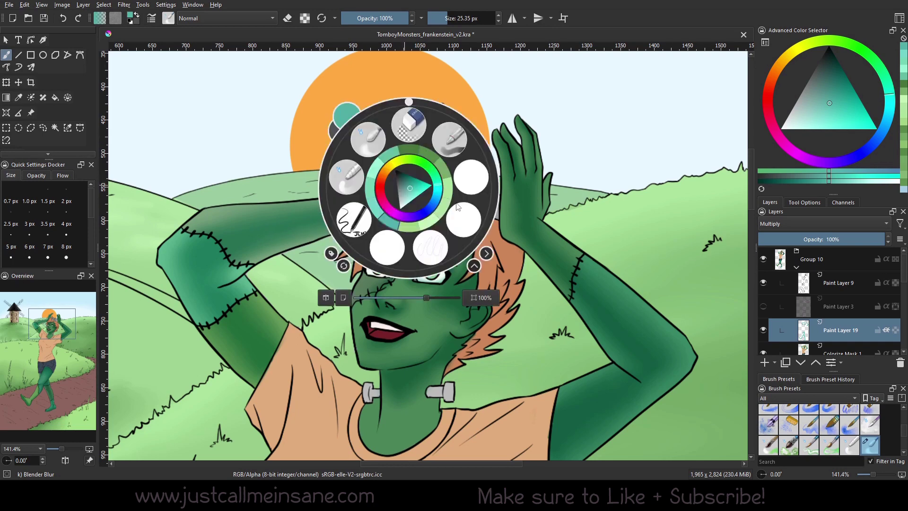
left_click(345, 159)
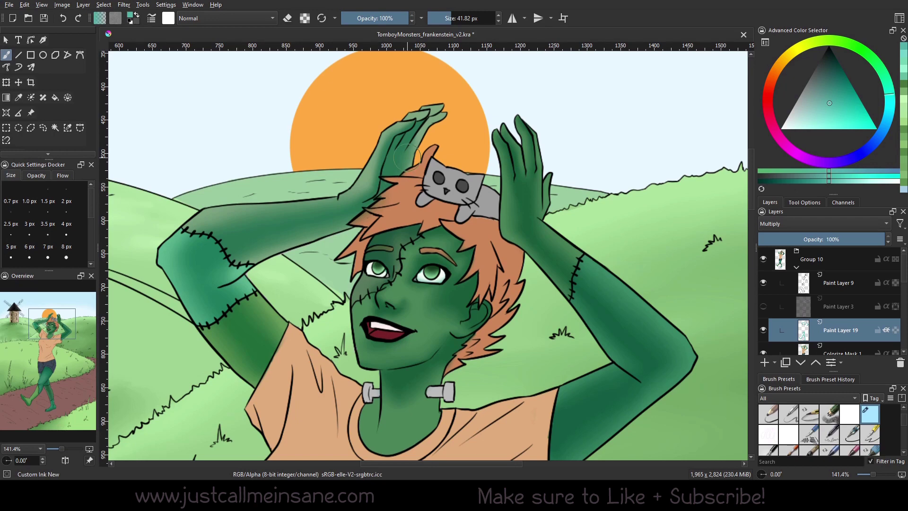
left_click_drag(559, 264, 525, 151)
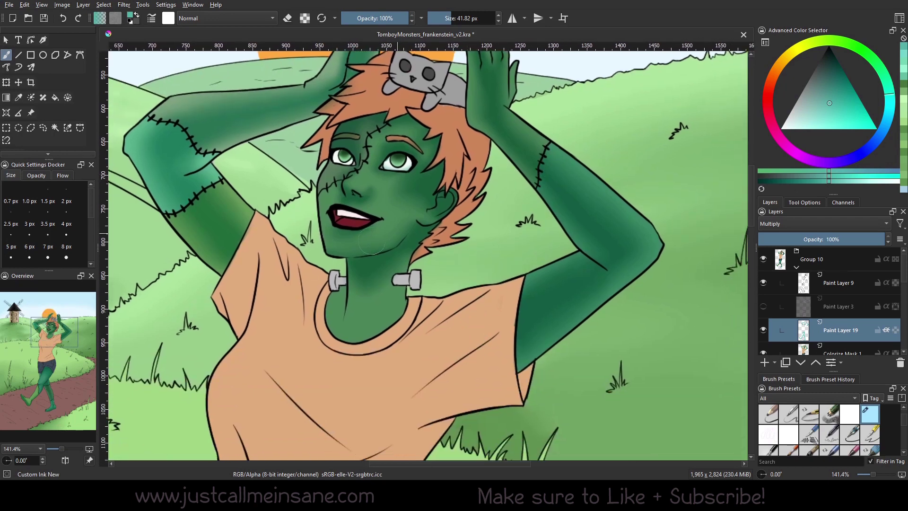
left_click_drag(62, 448, 57, 448)
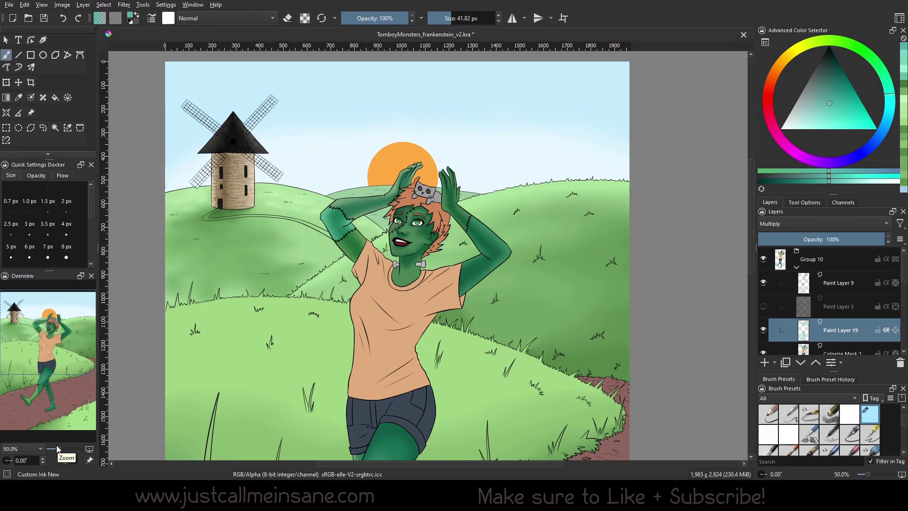
left_click_drag(504, 360, 510, 260)
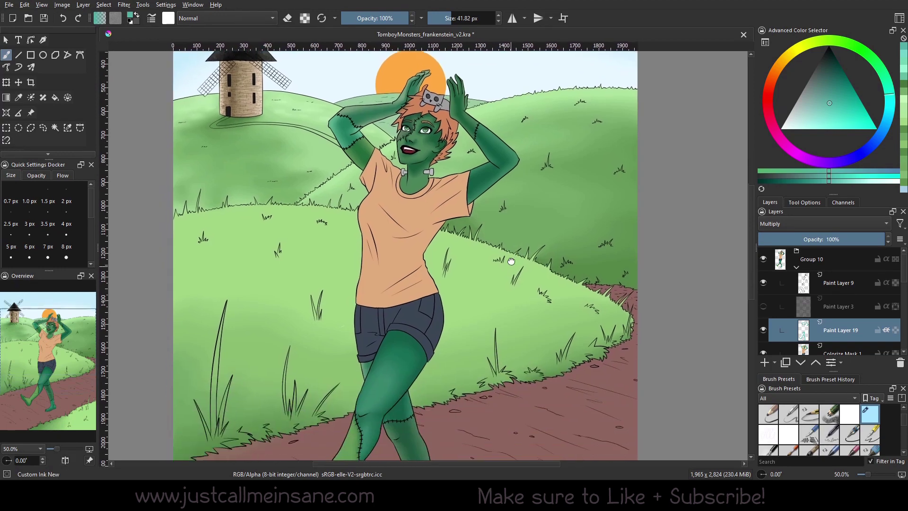
left_click_drag(493, 297, 490, 155)
left_click_drag(589, 220, 566, 381)
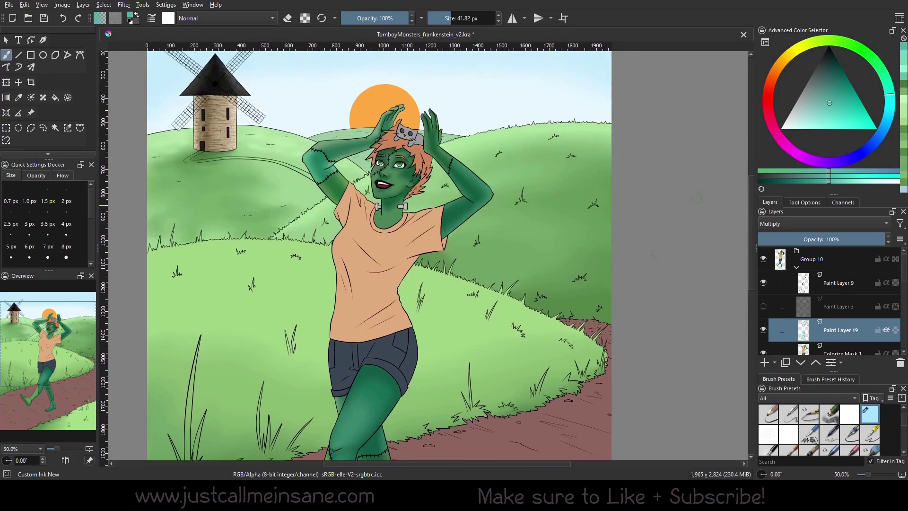
left_click(833, 88)
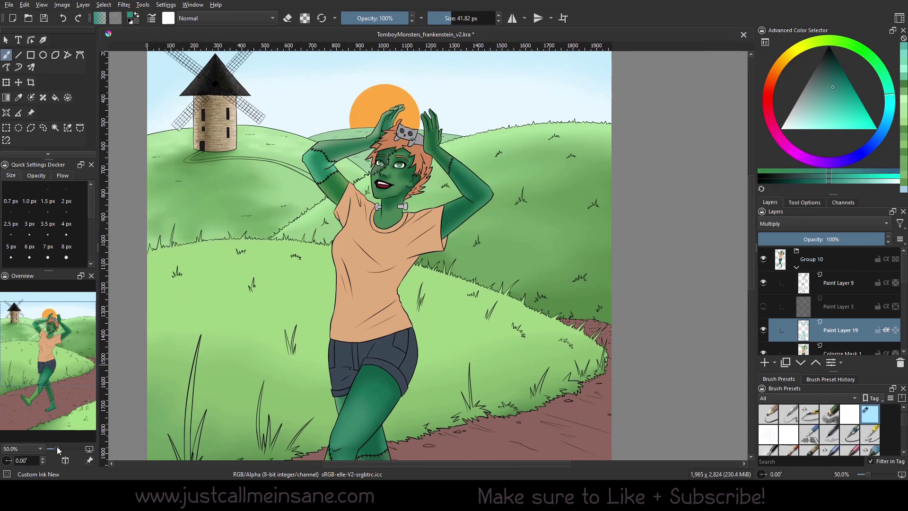
Step: Paint a deeper shadow band with Custom Ink New along the left-hand upper arm from the elbow to the sleeve
mouse_move(57, 446)
left_mouse_down()
mouse_move(60, 433)
mouse_move(60, 448)
left_mouse_up()
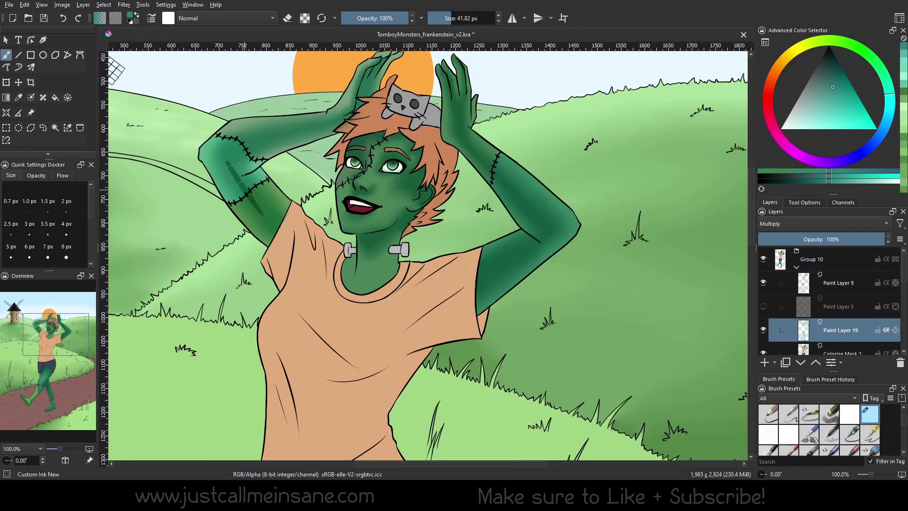
left_click_drag(225, 158, 274, 228)
left_click_drag(247, 195, 276, 223)
left_click_drag(232, 168, 278, 221)
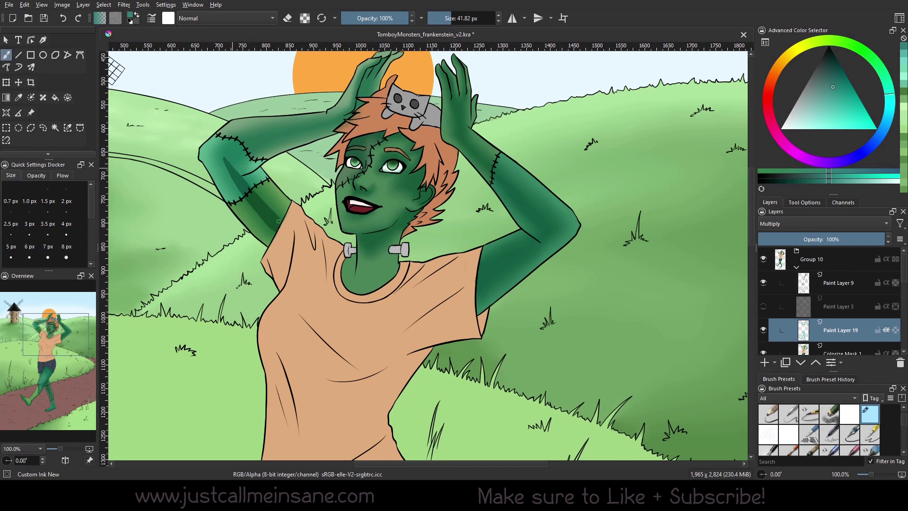
left_click_drag(226, 164, 273, 230)
Step: Rotate the canvas to -30° and paint a deeper shadow along the left-hand forearm with Custom Ink New
left_click_drag(316, 178, 365, 252)
left_click_drag(270, 239, 320, 303)
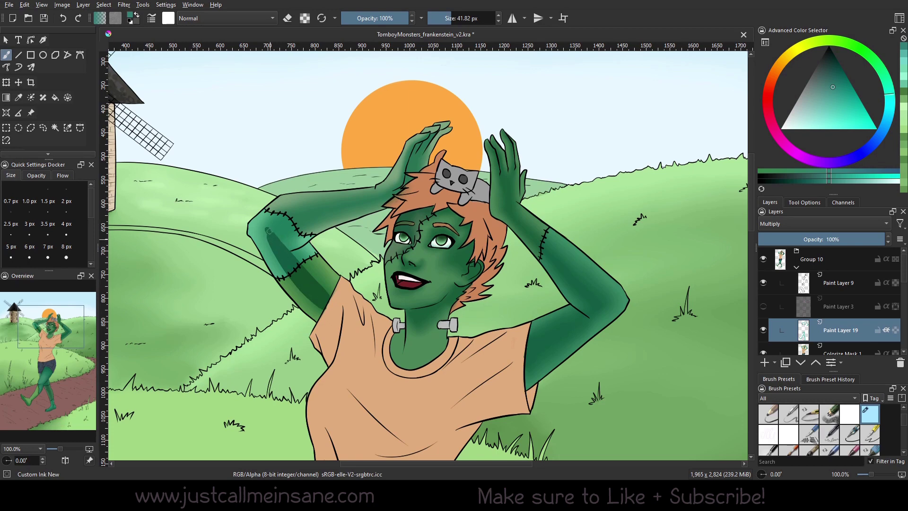
right_click(379, 291)
left_click_drag(378, 207, 337, 219)
left_click(571, 149)
mouse_move(281, 308)
left_mouse_down()
mouse_move(282, 294)
mouse_move(319, 263)
left_mouse_up()
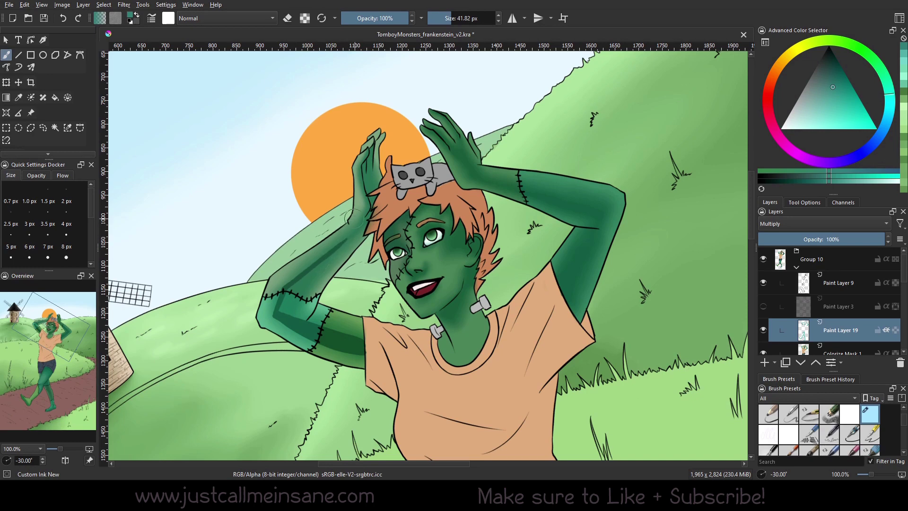
left_click_drag(325, 257, 289, 295)
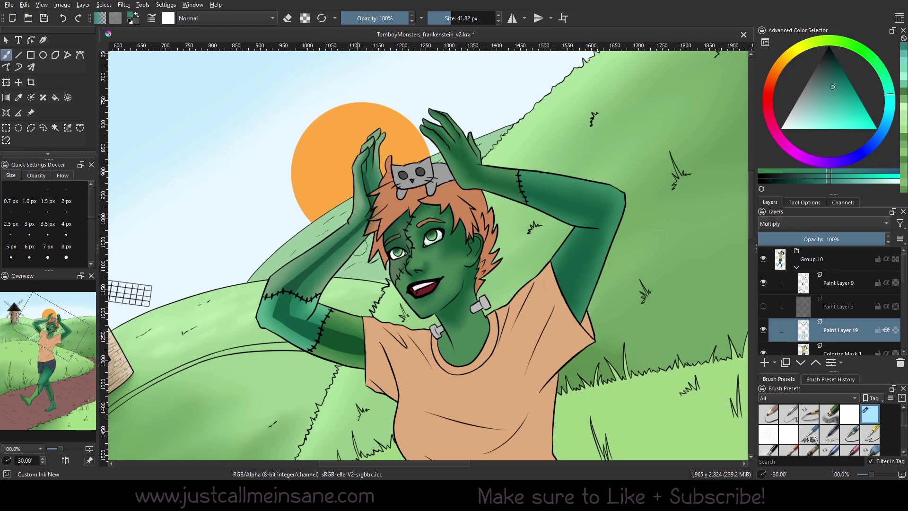
Step: Blend the left-hand forearm's shadow with Blender Blur at 25.35 px and return the canvas rotation to 0°
right_click(355, 294)
left_click(355, 223)
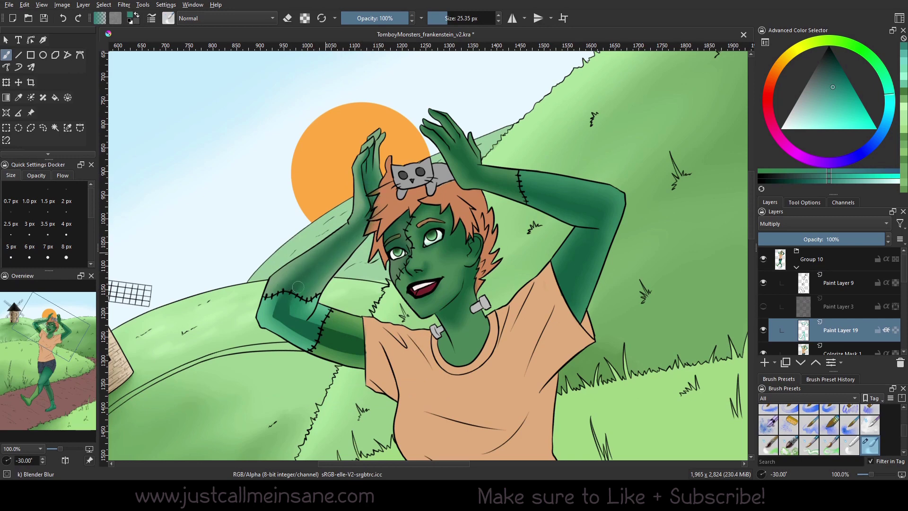
right_click(335, 309)
left_click(335, 224)
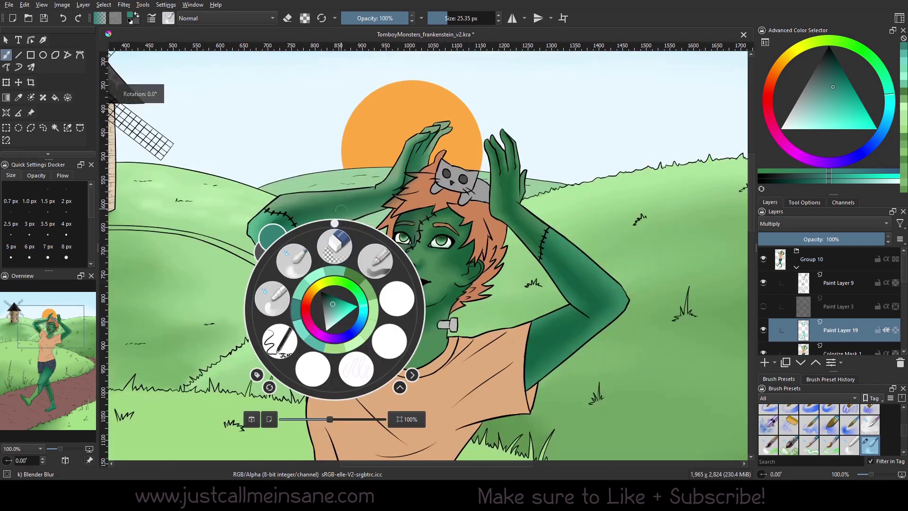
left_click(342, 209)
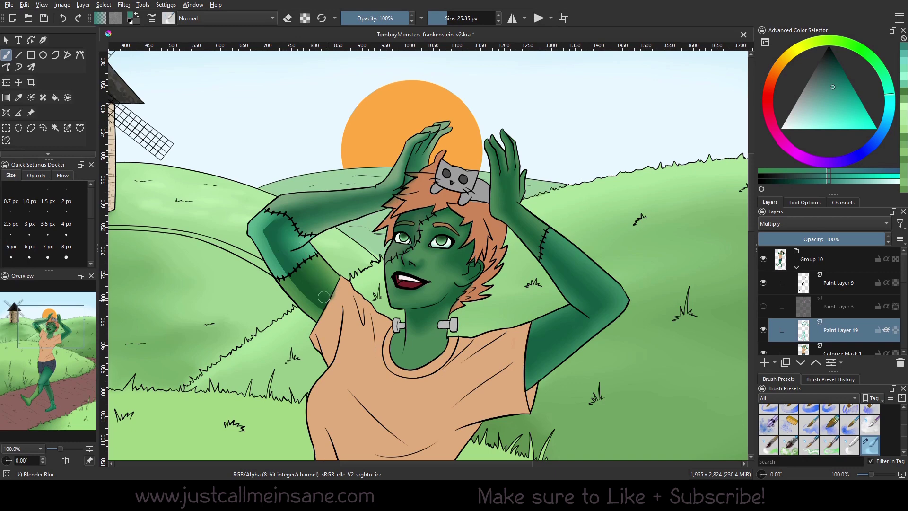
Step: Blend the deeper shadow on the left-hand elbow and upper arm with Blender Blur
left_click_drag(266, 238, 326, 311)
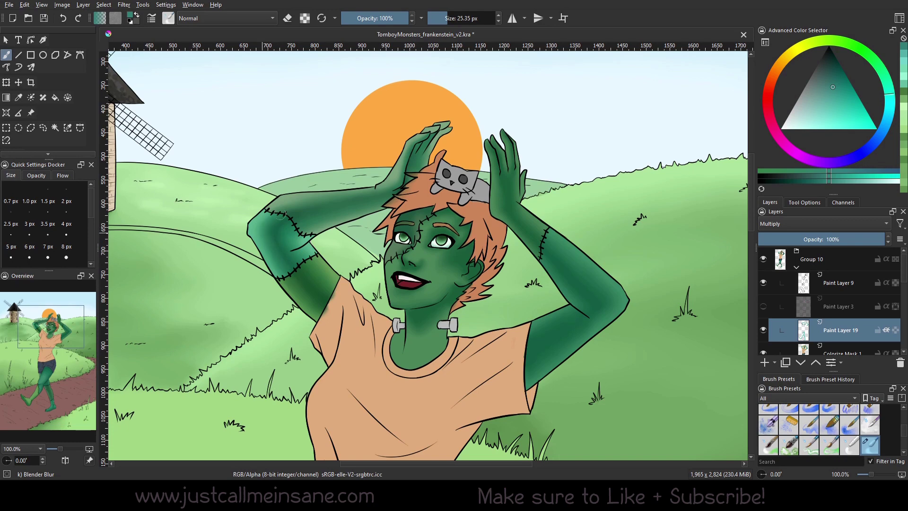
left_click_drag(263, 233, 323, 302)
left_click_drag(289, 252, 309, 292)
left_click_drag(278, 230, 338, 302)
Step: Paint deeper shadow bands with Custom Ink New at 41.82 px along the right-hand forearm, elbow and upper arm
right_click(569, 250)
left_click(582, 208)
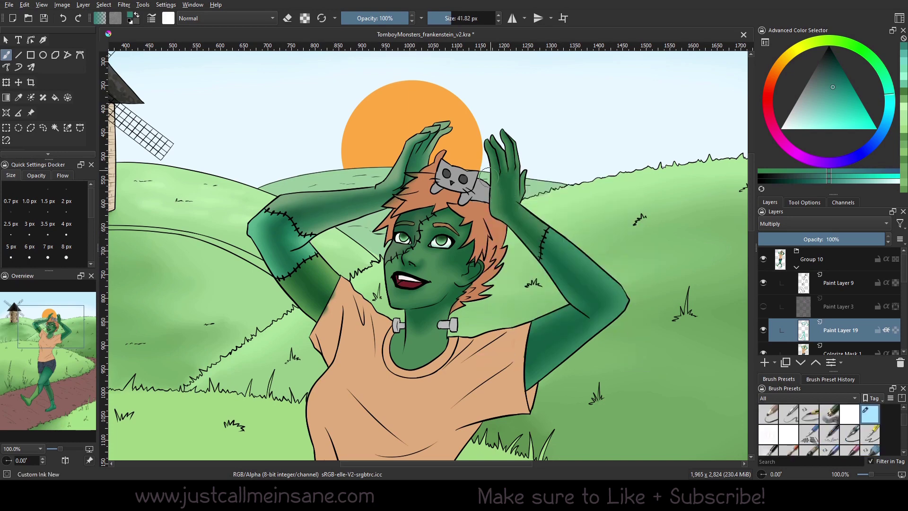
mouse_move(466, 208)
left_mouse_down()
mouse_move(324, 137)
mouse_move(364, 139)
mouse_move(445, 237)
mouse_move(456, 237)
mouse_move(458, 246)
mouse_move(389, 300)
mouse_move(385, 326)
mouse_move(380, 307)
mouse_move(447, 246)
mouse_move(383, 293)
left_mouse_up()
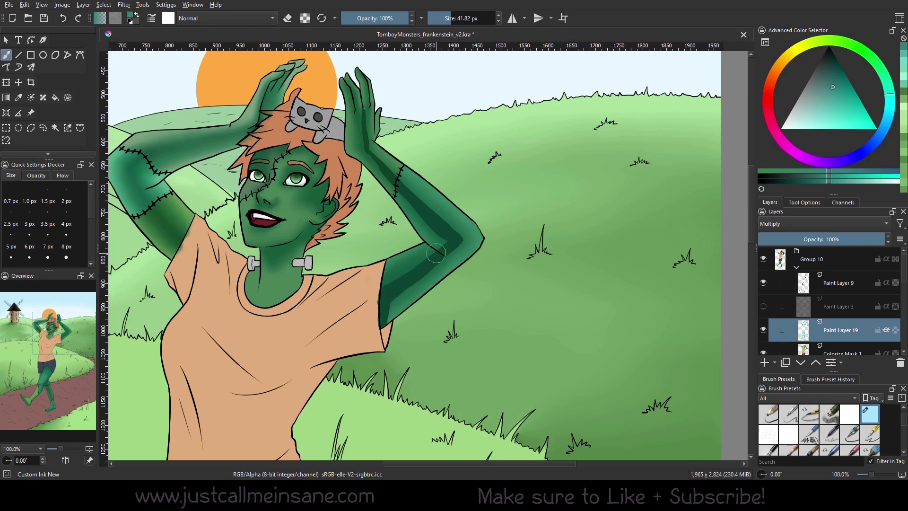
Step: Blend the right-hand arm's deeper shadows from wrist to sleeve with Blender Blur at 25.35 px
key("slash")
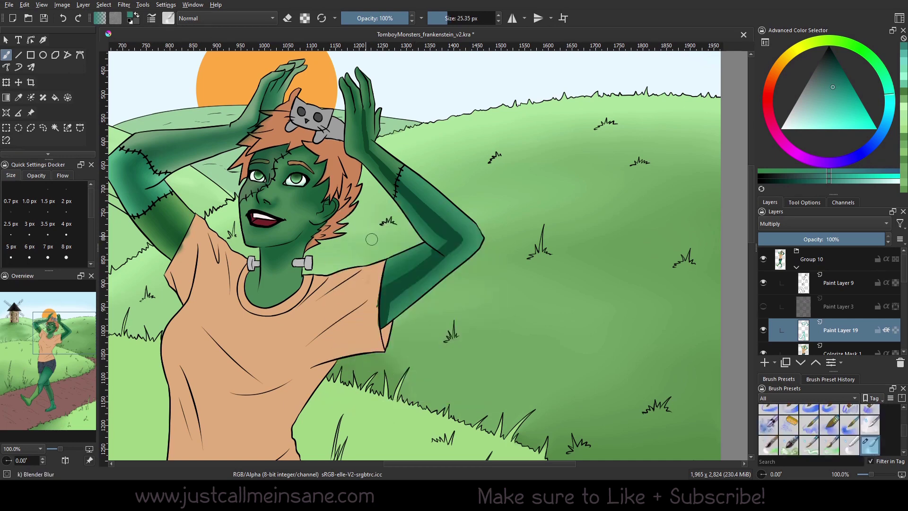
mouse_move(383, 283)
left_mouse_down()
mouse_move(387, 325)
mouse_move(426, 271)
mouse_move(395, 305)
mouse_move(391, 283)
mouse_move(429, 260)
mouse_move(423, 272)
left_mouse_up()
mouse_move(365, 108)
left_mouse_down()
mouse_move(369, 139)
mouse_move(423, 199)
mouse_move(385, 163)
mouse_move(461, 233)
mouse_move(360, 118)
mouse_move(363, 146)
mouse_move(424, 217)
mouse_move(399, 193)
mouse_move(390, 178)
mouse_move(452, 228)
mouse_move(401, 184)
mouse_move(363, 115)
mouse_move(418, 205)
left_mouse_up()
mouse_move(440, 239)
left_mouse_down()
mouse_move(401, 278)
mouse_move(455, 231)
mouse_move(461, 237)
mouse_move(434, 266)
mouse_move(465, 241)
mouse_move(406, 297)
mouse_move(456, 256)
mouse_move(449, 265)
mouse_move(463, 228)
mouse_move(441, 249)
mouse_move(439, 234)
mouse_move(434, 245)
mouse_move(448, 248)
mouse_move(445, 257)
mouse_move(400, 292)
mouse_move(436, 270)
mouse_move(387, 283)
mouse_move(387, 301)
mouse_move(409, 265)
mouse_move(420, 277)
mouse_move(434, 256)
mouse_move(440, 207)
mouse_move(456, 241)
mouse_move(444, 258)
mouse_move(460, 232)
left_mouse_up()
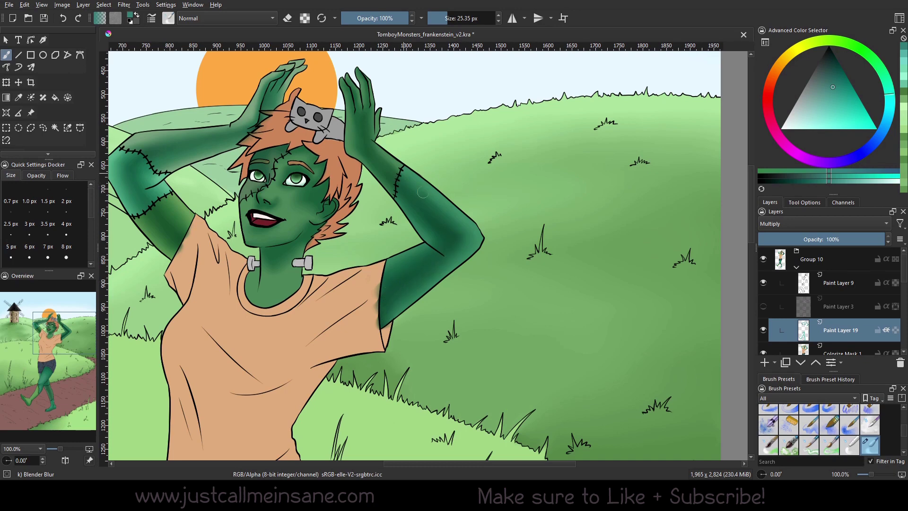
mouse_move(387, 156)
left_mouse_down()
mouse_move(410, 198)
mouse_move(392, 189)
mouse_move(431, 198)
left_mouse_up()
Step: Erase the green shading that spills onto the shirt sleeves with Eraser Circle at 50 px
left_click_drag(343, 329, 423, 368)
right_click(346, 333)
left_click(346, 263)
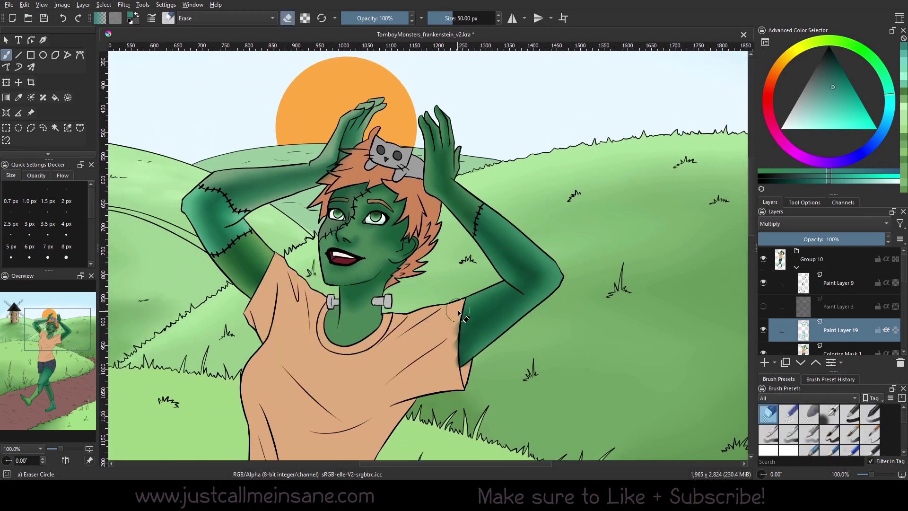
mouse_move(458, 312)
left_mouse_down()
mouse_move(465, 371)
mouse_move(440, 359)
mouse_move(466, 85)
left_mouse_up()
Step: Paint deeper shadows with Custom Ink New on the front thigh under the shorts cuff and along its inner edge
left_click_drag(397, 391, 438, 267)
right_click(438, 267)
left_click(492, 299)
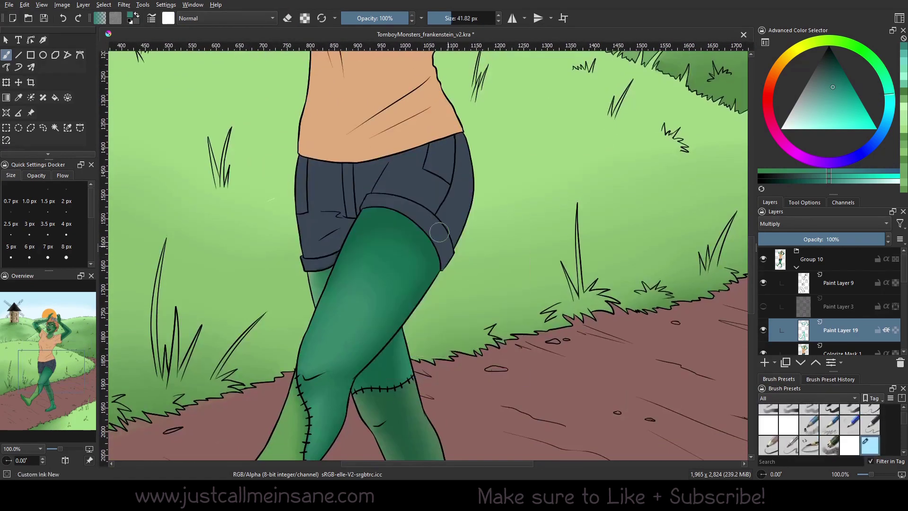
mouse_move(364, 210)
left_mouse_down()
mouse_move(337, 259)
mouse_move(367, 208)
mouse_move(420, 229)
mouse_move(441, 262)
left_mouse_up()
mouse_move(402, 211)
left_mouse_down()
mouse_move(386, 201)
mouse_move(322, 297)
mouse_move(376, 220)
mouse_move(359, 228)
mouse_move(394, 198)
mouse_move(333, 278)
mouse_move(372, 231)
mouse_move(321, 274)
mouse_move(324, 286)
left_mouse_up()
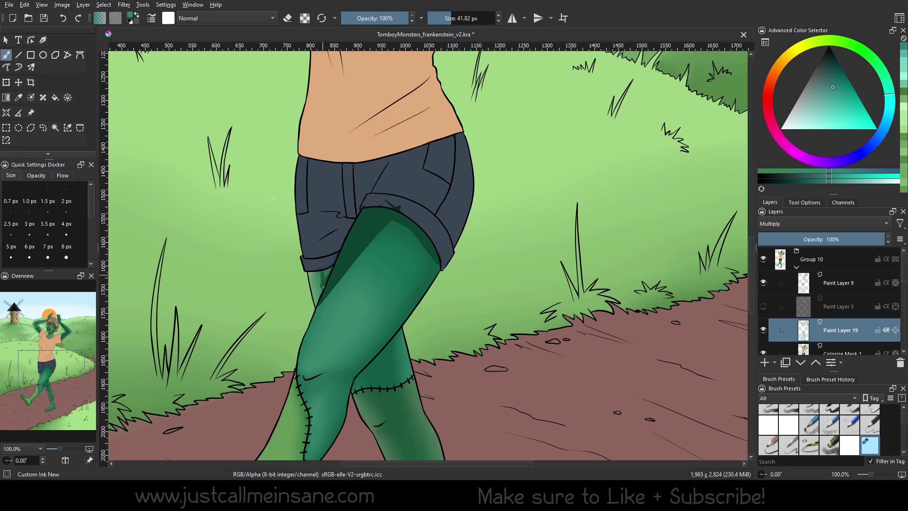
Step: Paint a dark shadow under the front knee's crease with Custom Ink New
left_click_drag(384, 271, 364, 117)
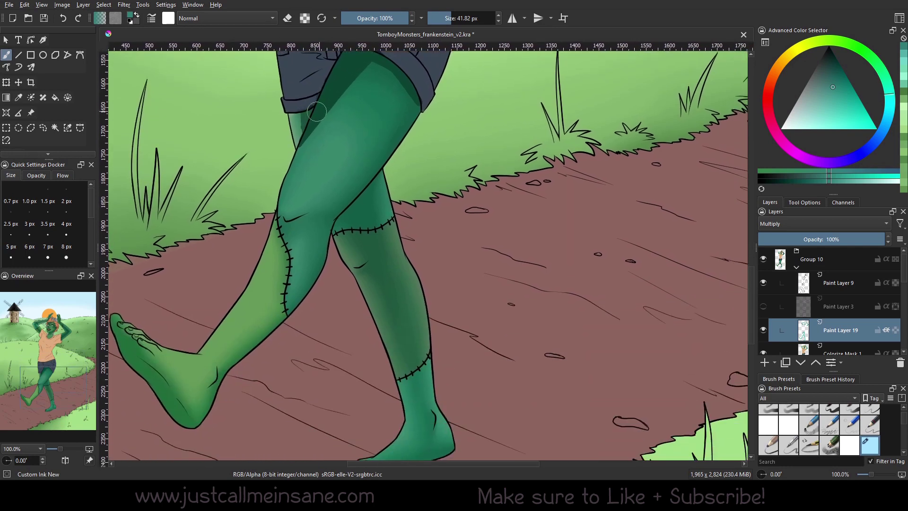
left_click_drag(372, 149, 399, 206)
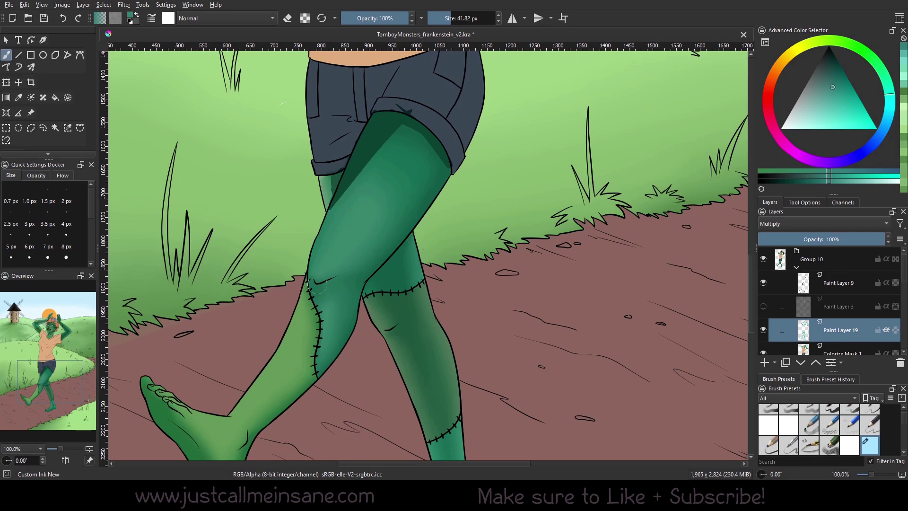
left_click_drag(308, 284, 314, 288)
left_click_drag(310, 358, 374, 250)
Step: Paint deeper shadows with Custom Ink New on the raised foot's sole and along the underside of the same leg's calf and thigh
left_click_drag(218, 303, 284, 381)
left_click_drag(229, 323, 276, 378)
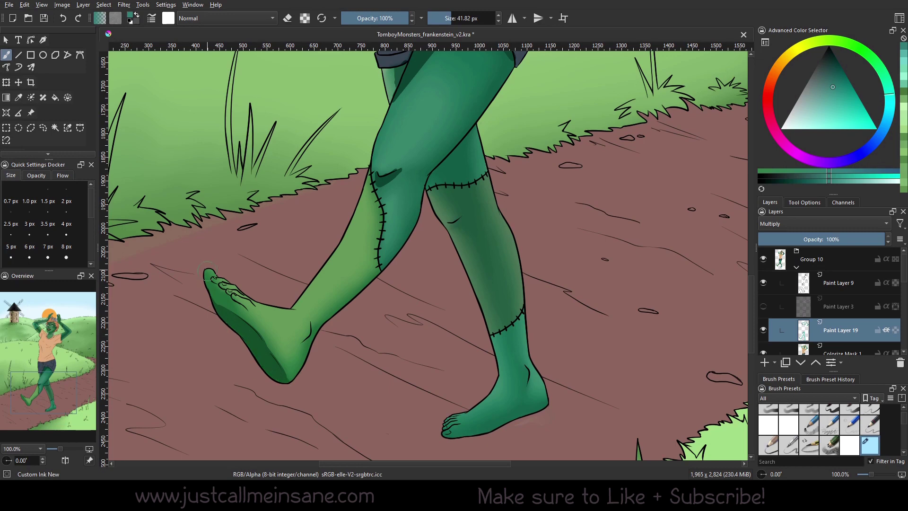
mouse_move(207, 270)
left_mouse_down()
mouse_move(215, 298)
mouse_move(234, 302)
mouse_move(239, 312)
mouse_move(226, 299)
mouse_move(276, 362)
mouse_move(302, 369)
left_mouse_up()
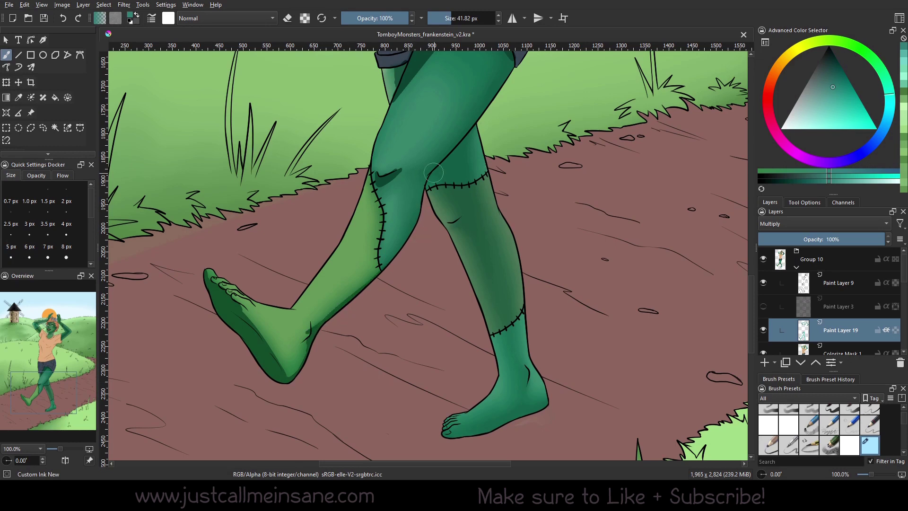
key("ctrl+z")
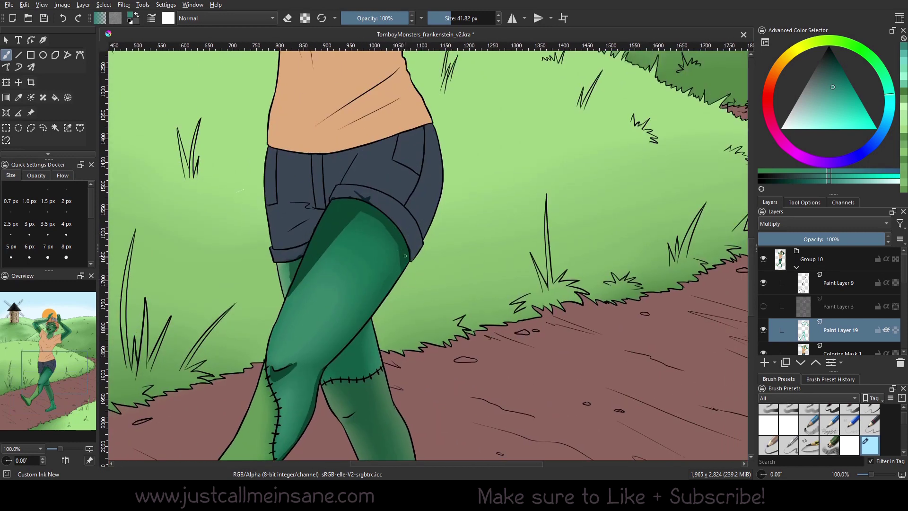
mouse_move(400, 298)
left_mouse_down()
mouse_move(411, 254)
mouse_move(348, 307)
left_mouse_up()
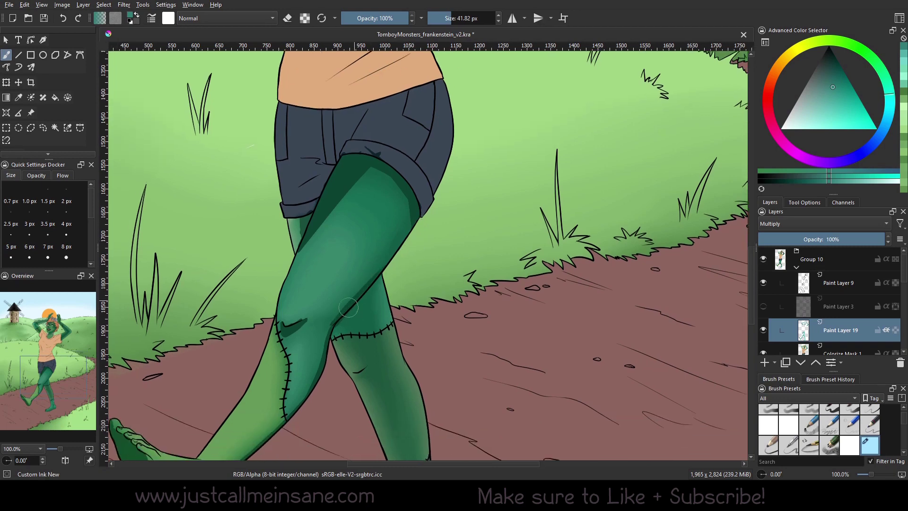
scroll(402, 244, "down", 2)
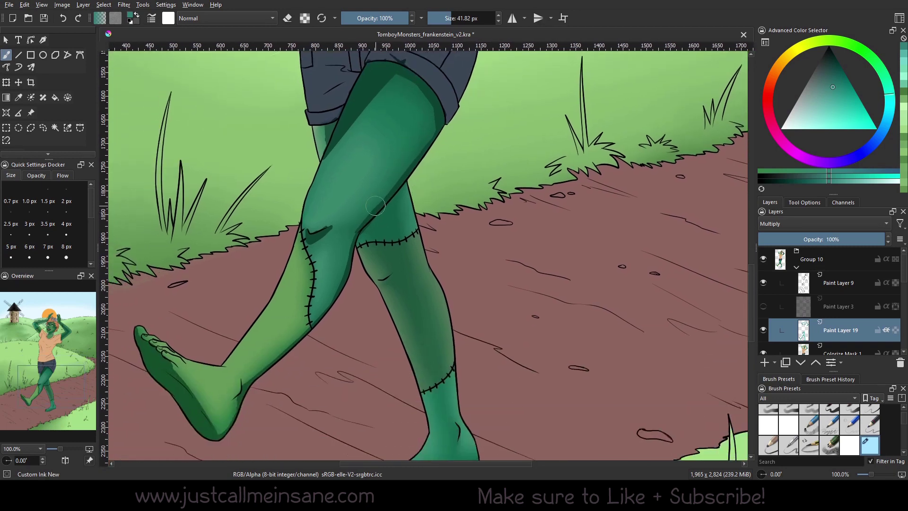
Step: Soften the shadow along the front thigh's inner edge down to the knee crease with Blender Blur at 25.35 px
right_click(411, 181)
left_click(384, 138)
scroll(364, 270, "up", 3)
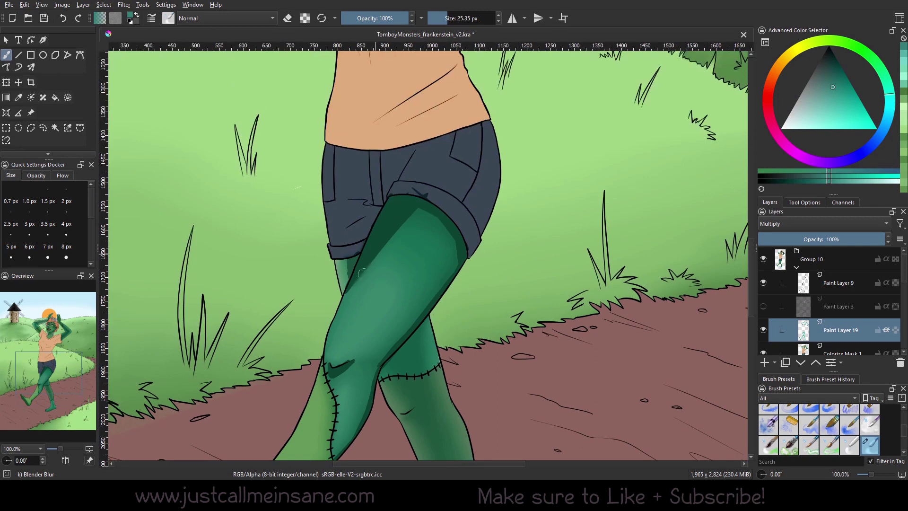
mouse_move(363, 274)
left_mouse_down()
mouse_move(396, 228)
mouse_move(371, 260)
mouse_move(360, 285)
mouse_move(385, 260)
mouse_move(363, 297)
mouse_move(374, 267)
mouse_move(365, 273)
mouse_move(409, 216)
mouse_move(439, 228)
mouse_move(456, 259)
mouse_move(373, 361)
left_mouse_up()
Step: Blend the deeper shadows on the front thigh and the raised foot's sole with Blender Blur at 56.91 px
left_click(453, 18)
left_click_drag(432, 274, 449, 209)
mouse_move(433, 156)
left_mouse_down()
mouse_move(427, 147)
mouse_move(412, 173)
mouse_move(365, 200)
left_mouse_up()
mouse_move(348, 305)
left_mouse_down()
mouse_move(378, 297)
mouse_move(348, 307)
left_mouse_up()
mouse_move(376, 343)
left_mouse_down()
mouse_move(388, 310)
mouse_move(329, 405)
mouse_move(420, 230)
left_mouse_up()
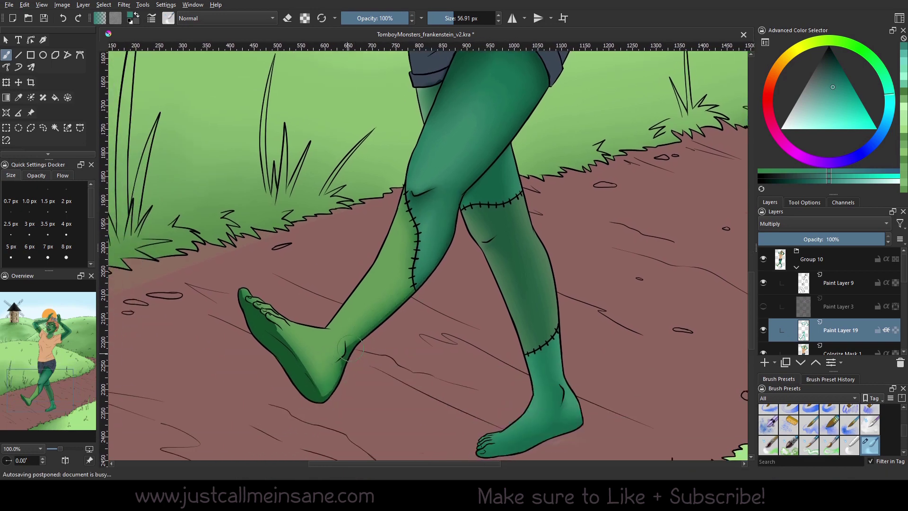
mouse_move(287, 326)
left_mouse_down()
mouse_move(326, 394)
mouse_move(338, 351)
mouse_move(321, 393)
left_mouse_up()
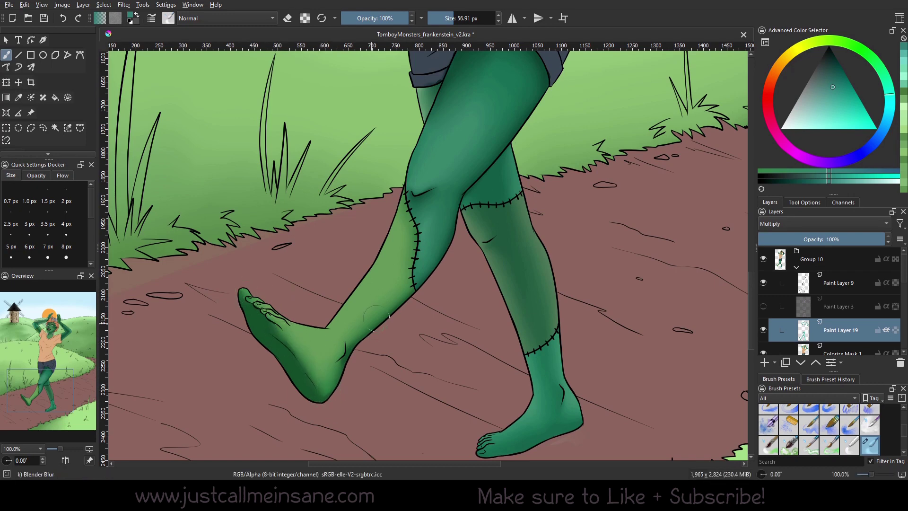
Step: Smooth the front thigh's shading above the knee with Blender Blur at 76.44 px
left_click_drag(555, 243, 518, 295)
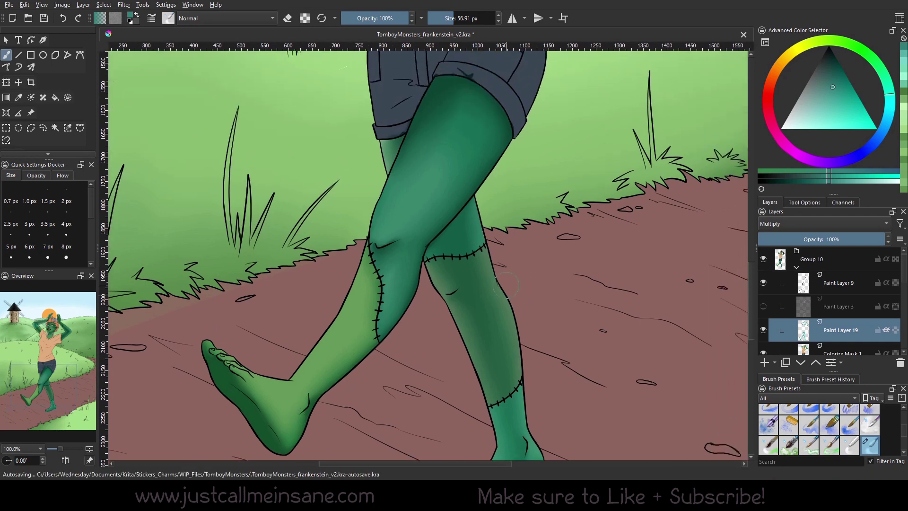
left_click_drag(60, 448, 57, 450)
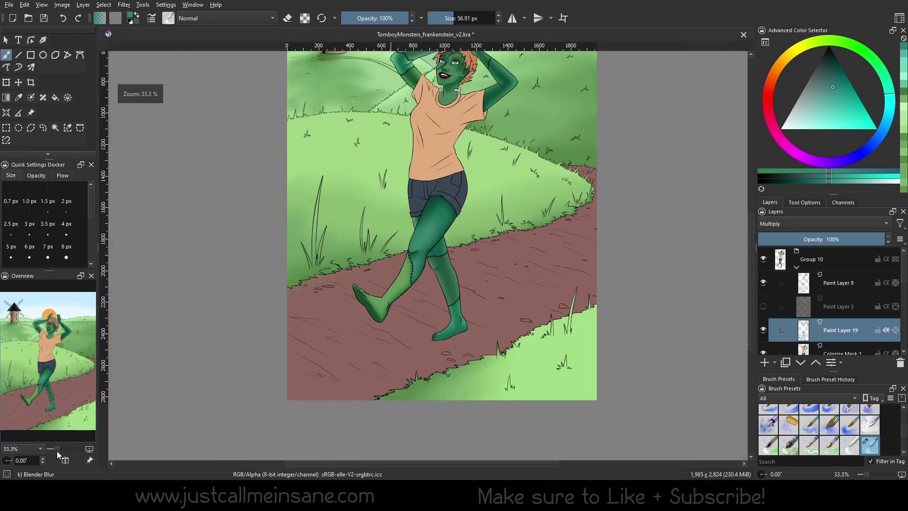
left_click_drag(592, 139, 564, 239)
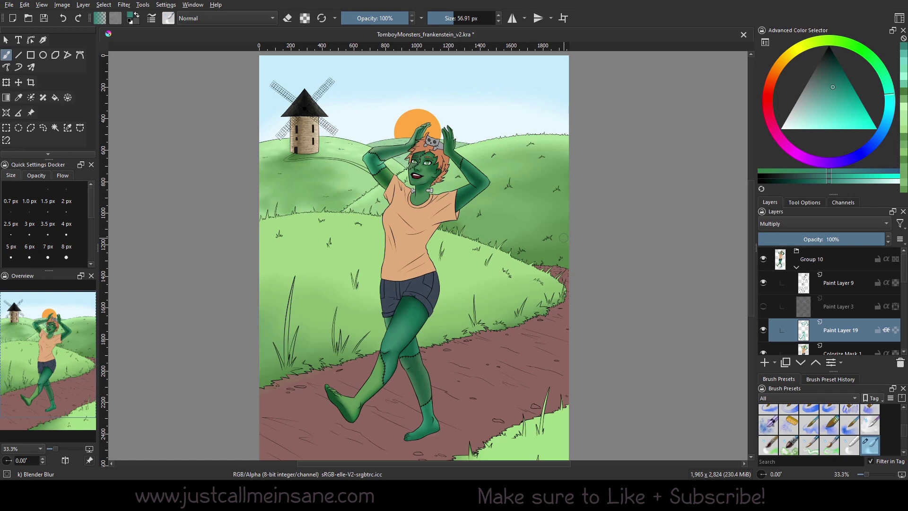
right_click(455, 298)
right_click(454, 296)
mouse_move(402, 323)
left_mouse_down()
mouse_move(413, 314)
mouse_move(403, 308)
mouse_move(413, 307)
left_mouse_up()
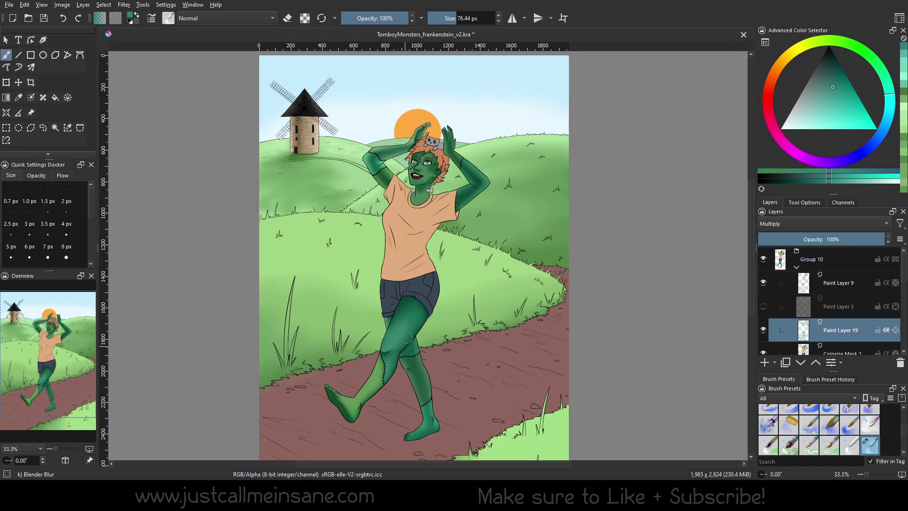